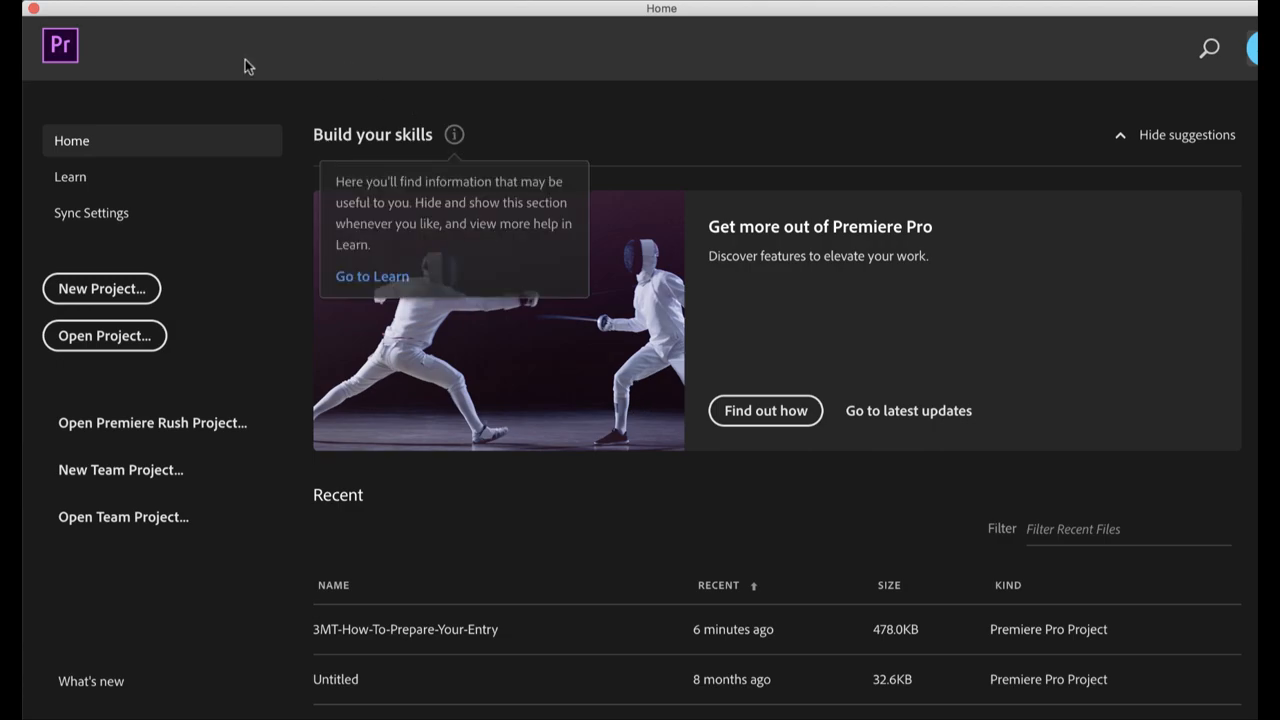
Create a new project named "Editing your 3MT Video"
left_click(101, 289)
type("Editing your 3MT Video")
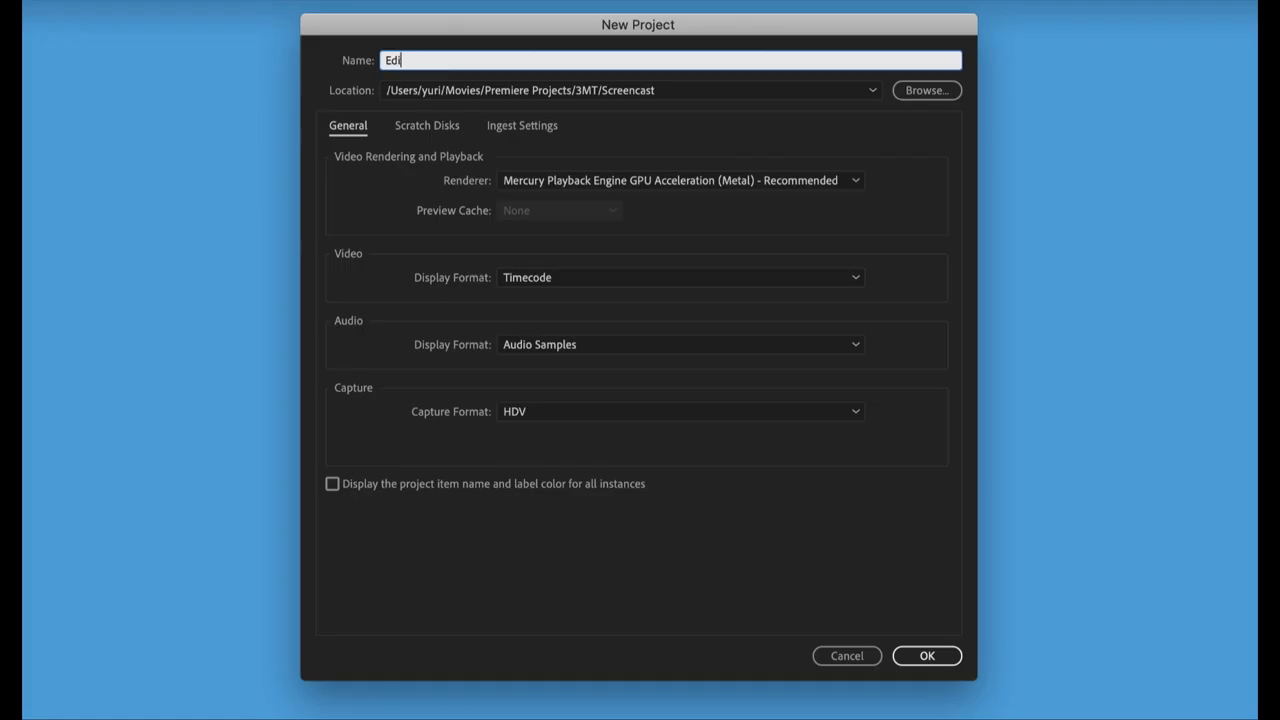
left_click(903, 644)
Import 3MT Slide.png, Title Slide.png, Audio recording.m4a and Video recording.MOV into the project
left_click(111, 594)
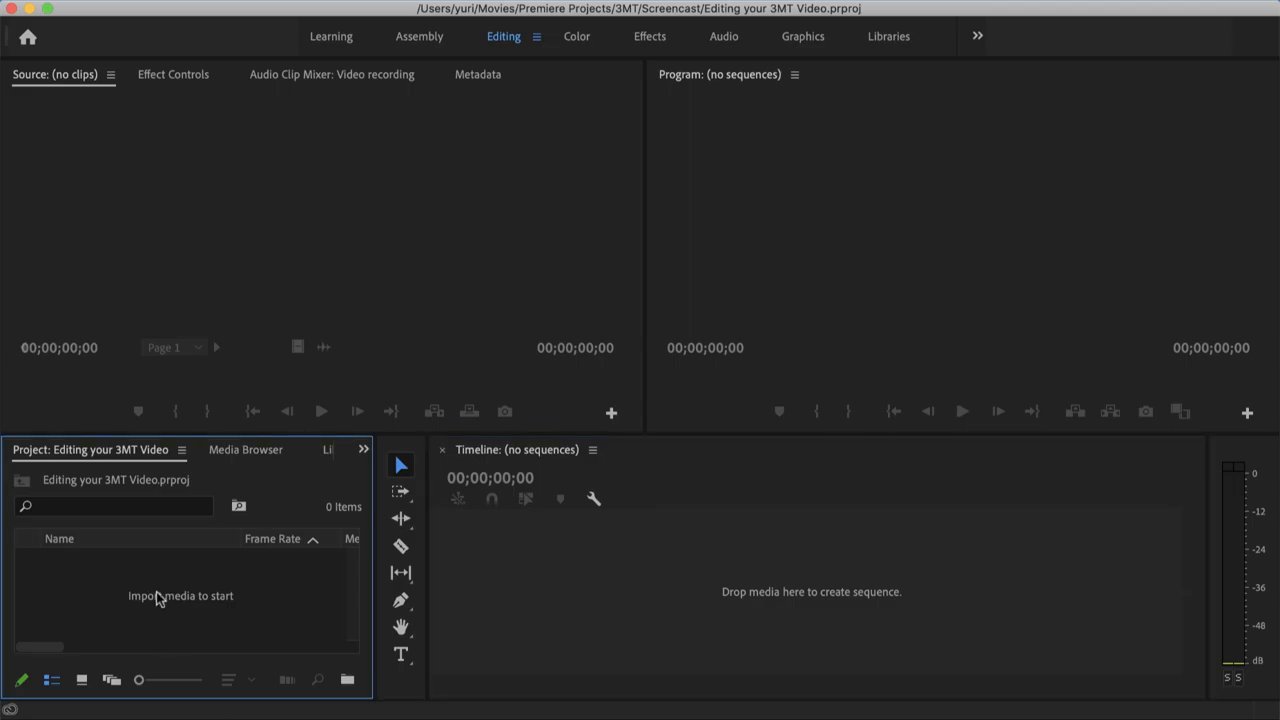
double_click(157, 598)
left_click(812, 230, "super")
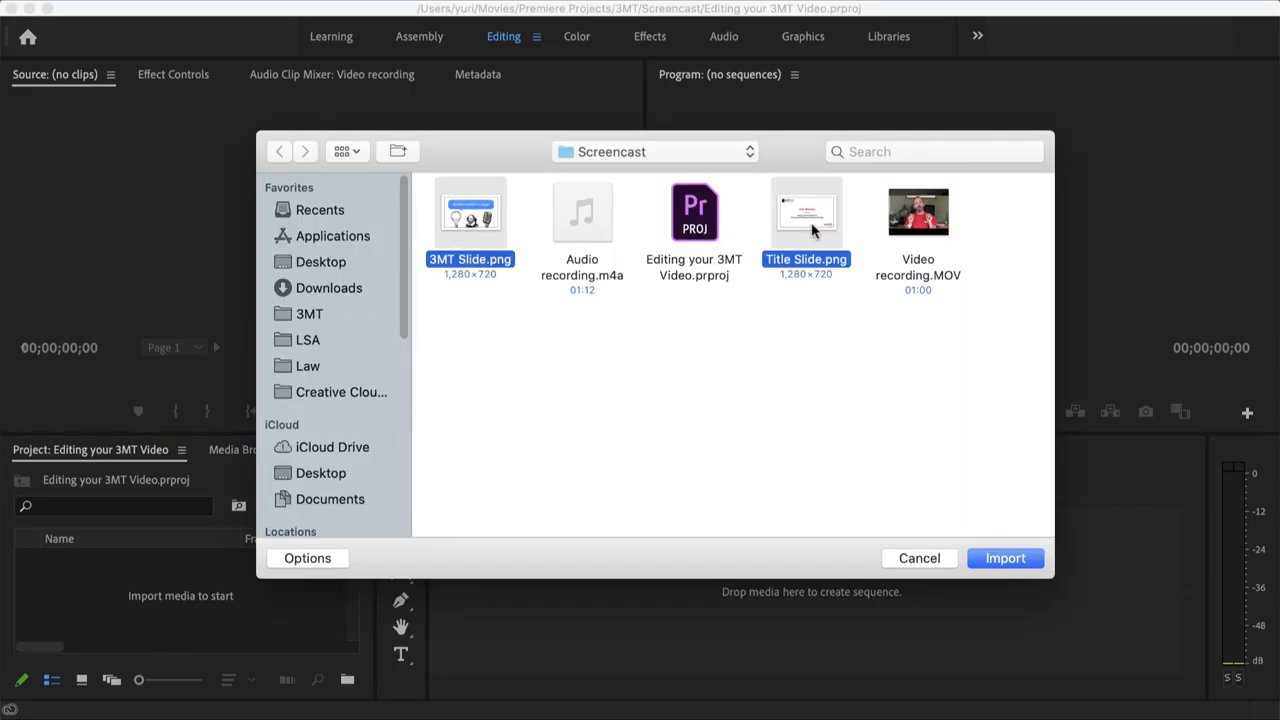
left_click(937, 238, "super")
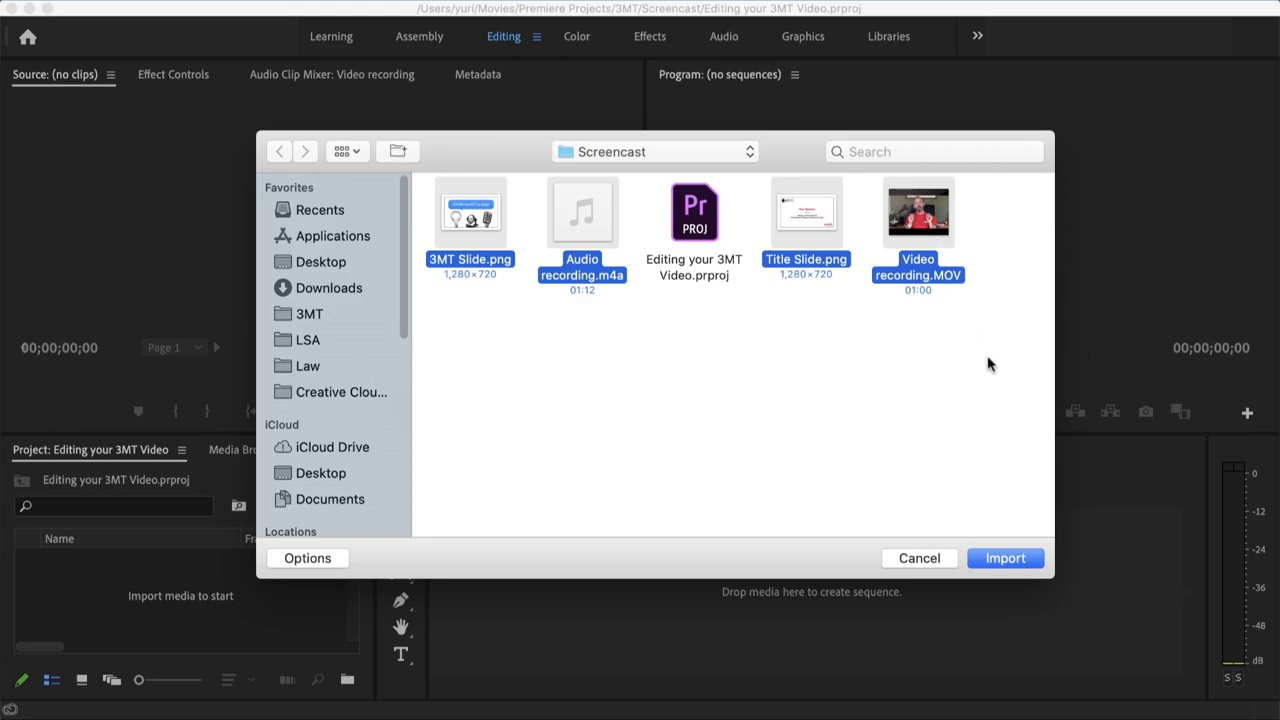
left_click(1003, 559)
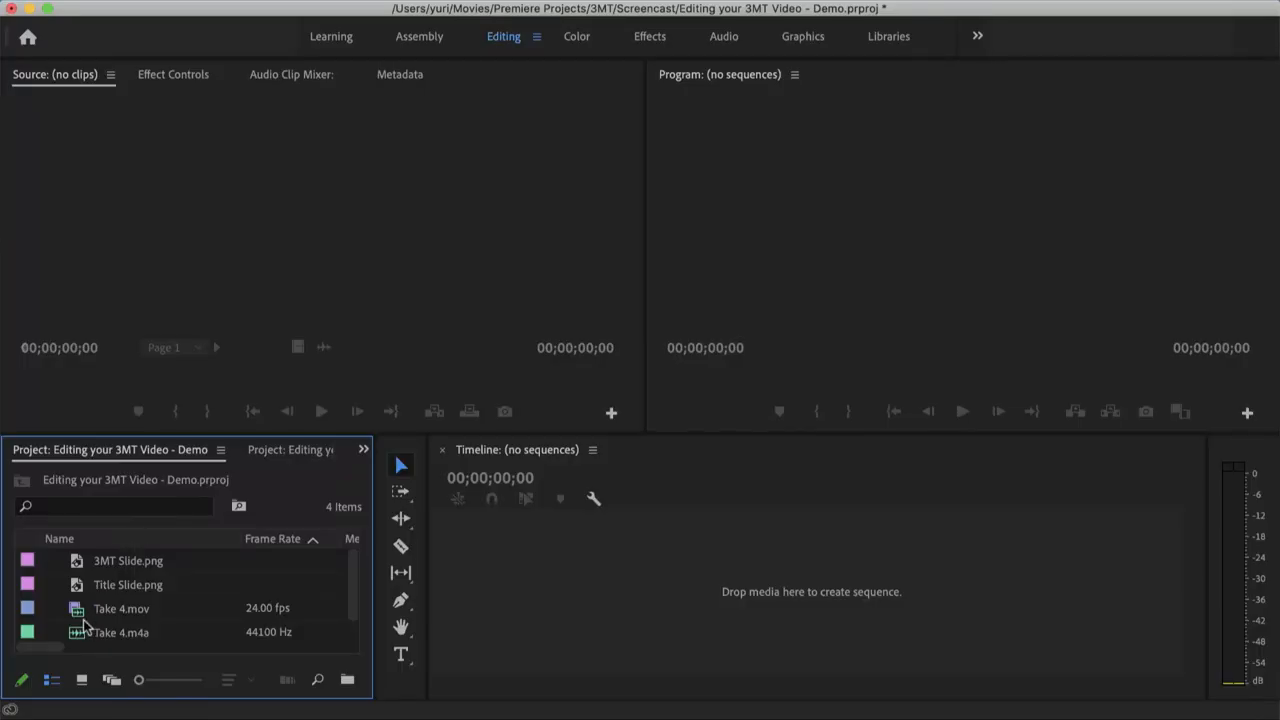
Merge Take 4.mov and Take 4.m4a into one clip, using Audio as the synchronize point
left_click(100, 634)
left_click(97, 610, "shift")
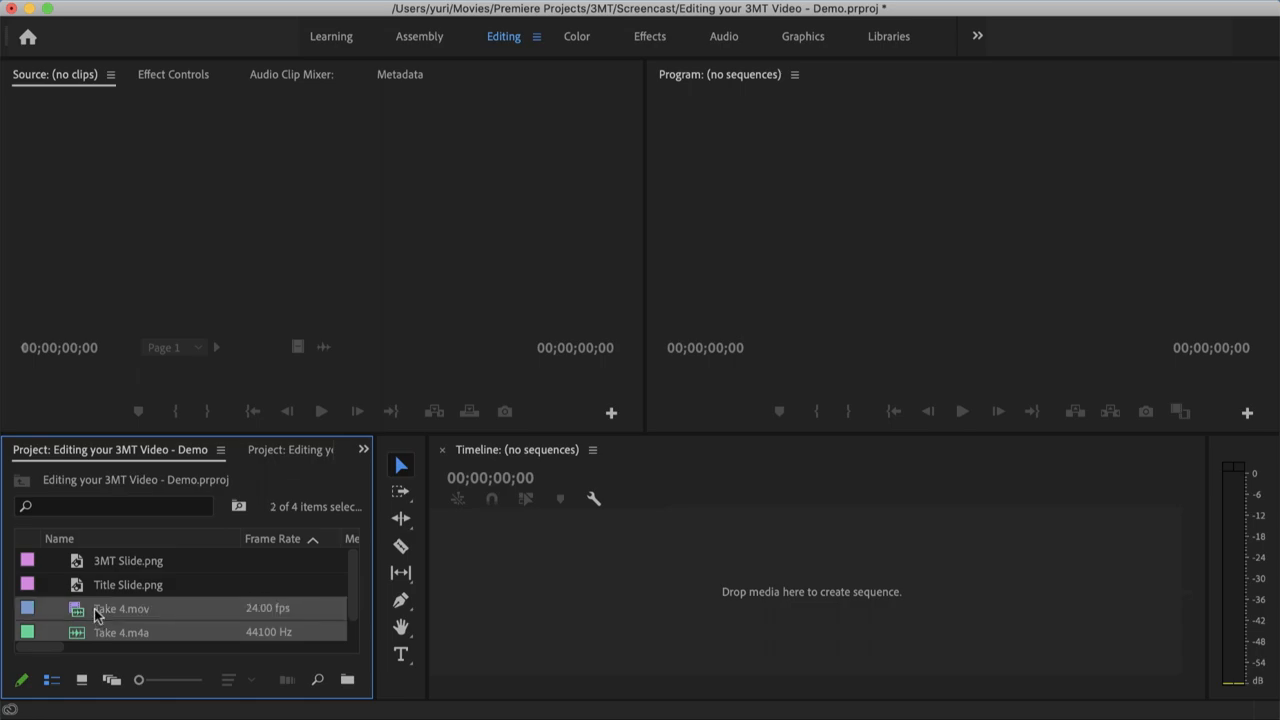
right_click(238, 612)
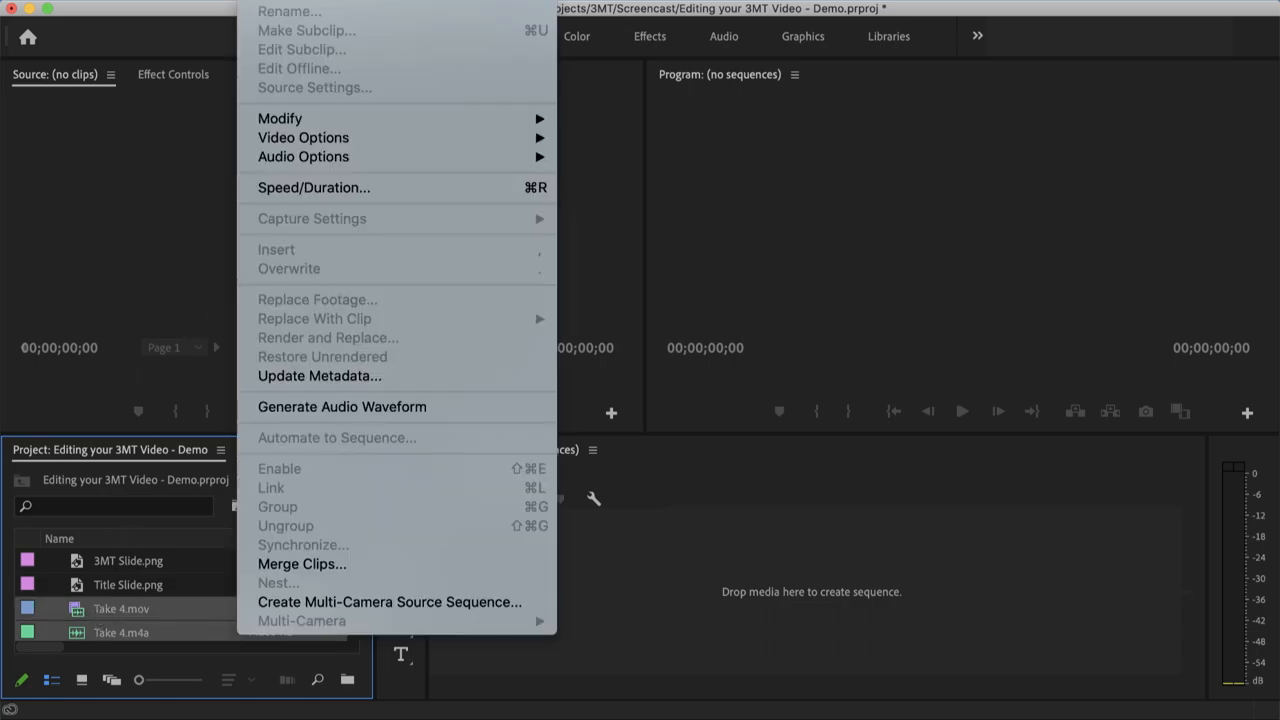
left_click(302, 565)
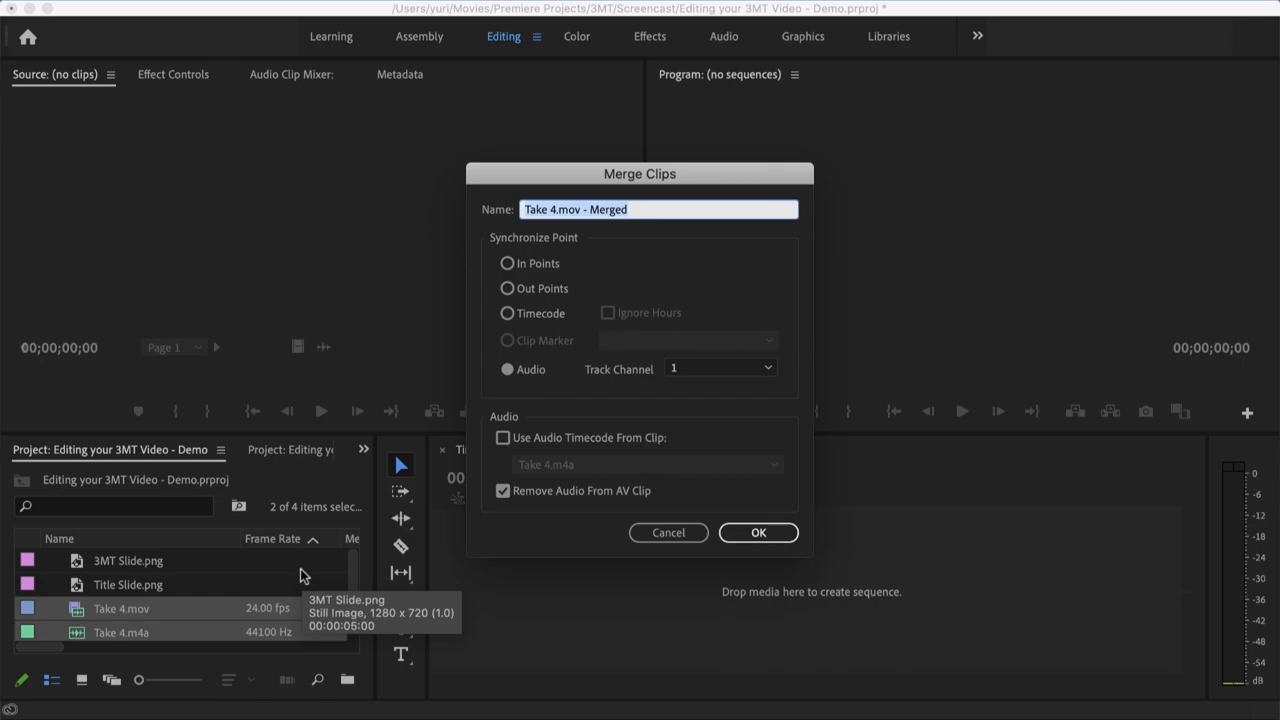
left_click(507, 369)
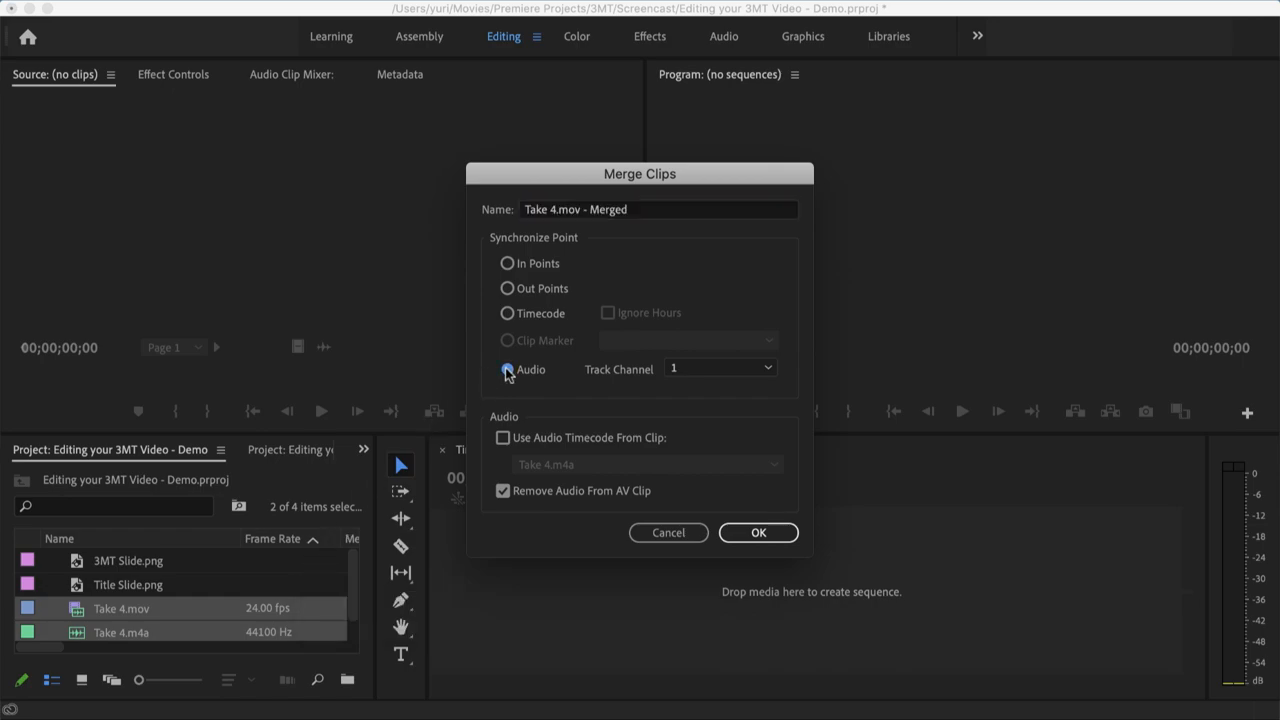
left_click(750, 535)
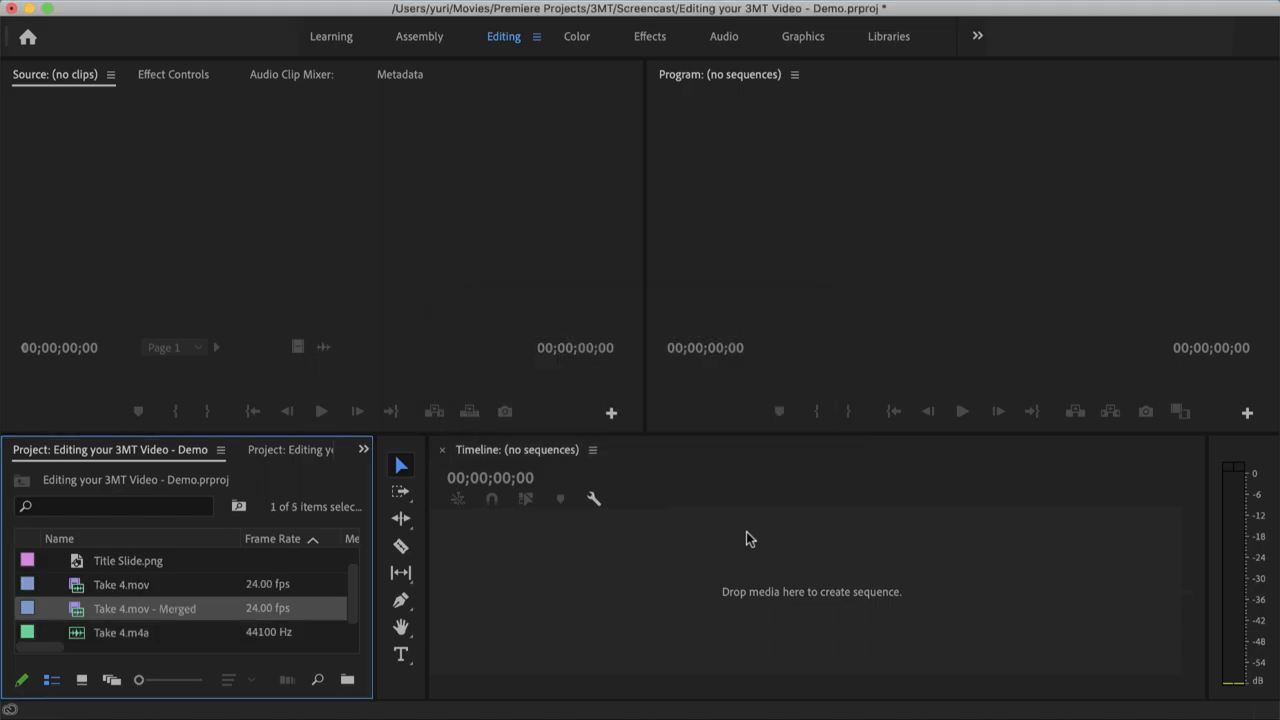
Create a sequence by placing the merged Take 4.mov clip in the empty timeline
left_click_drag(78, 614, 674, 577)
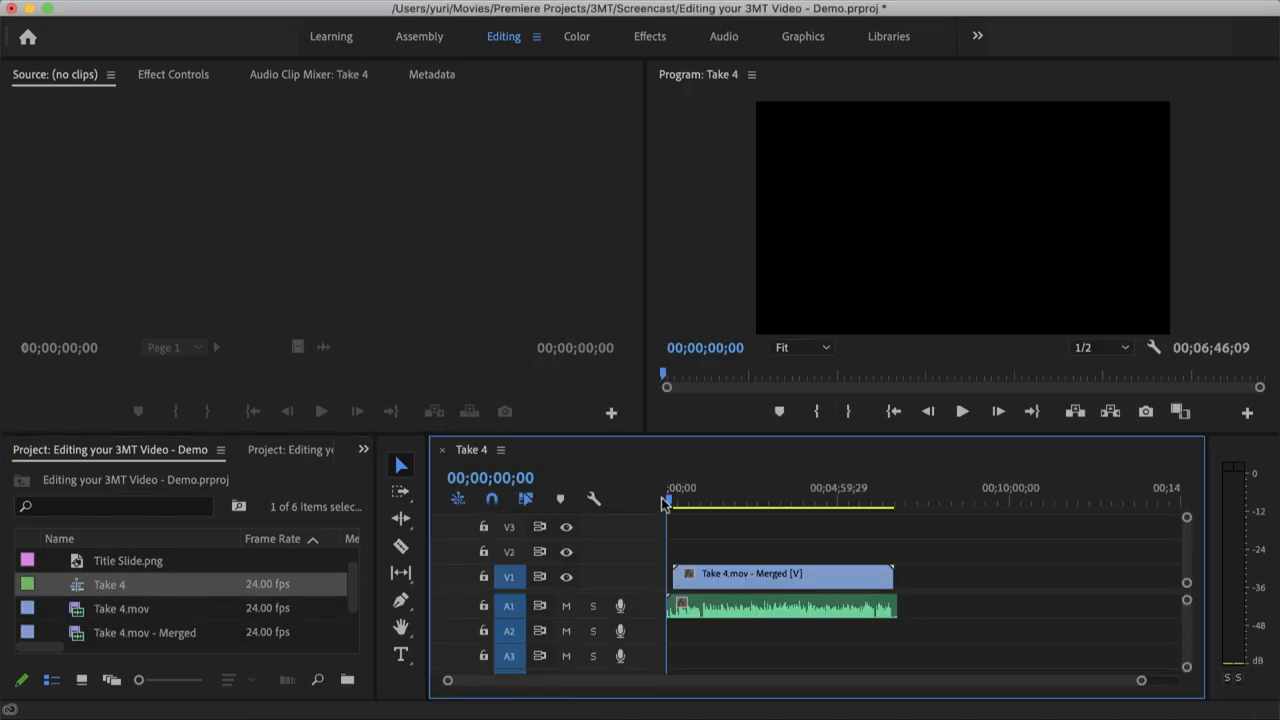
mouse_move(669, 505)
left_mouse_down()
mouse_move(757, 500)
mouse_move(645, 503)
left_mouse_up()
scroll(180, 580, "up", 1)
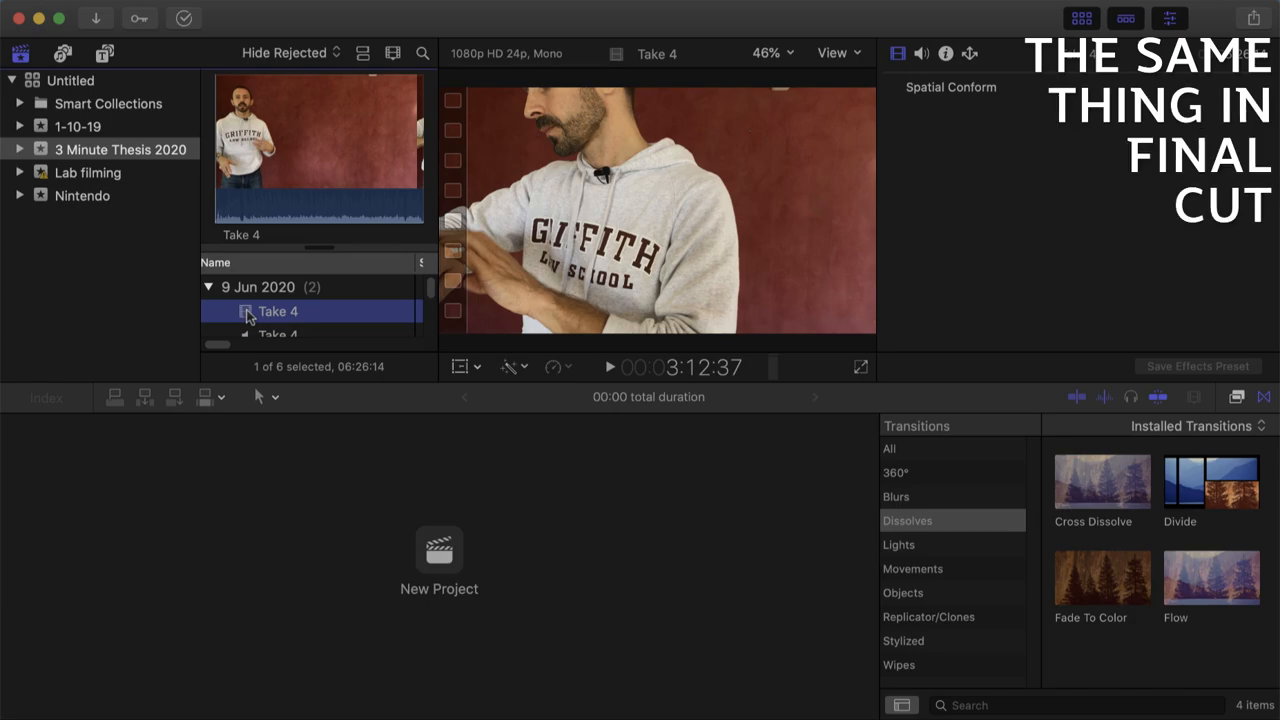
scroll(247, 316, "down", 1)
In Final Cut Pro, synchronize the Take 4 video and audio clips using audio for synchronization in the 3 Minute Thesis 2020 event
left_click(246, 312, "shift")
right_click(246, 313)
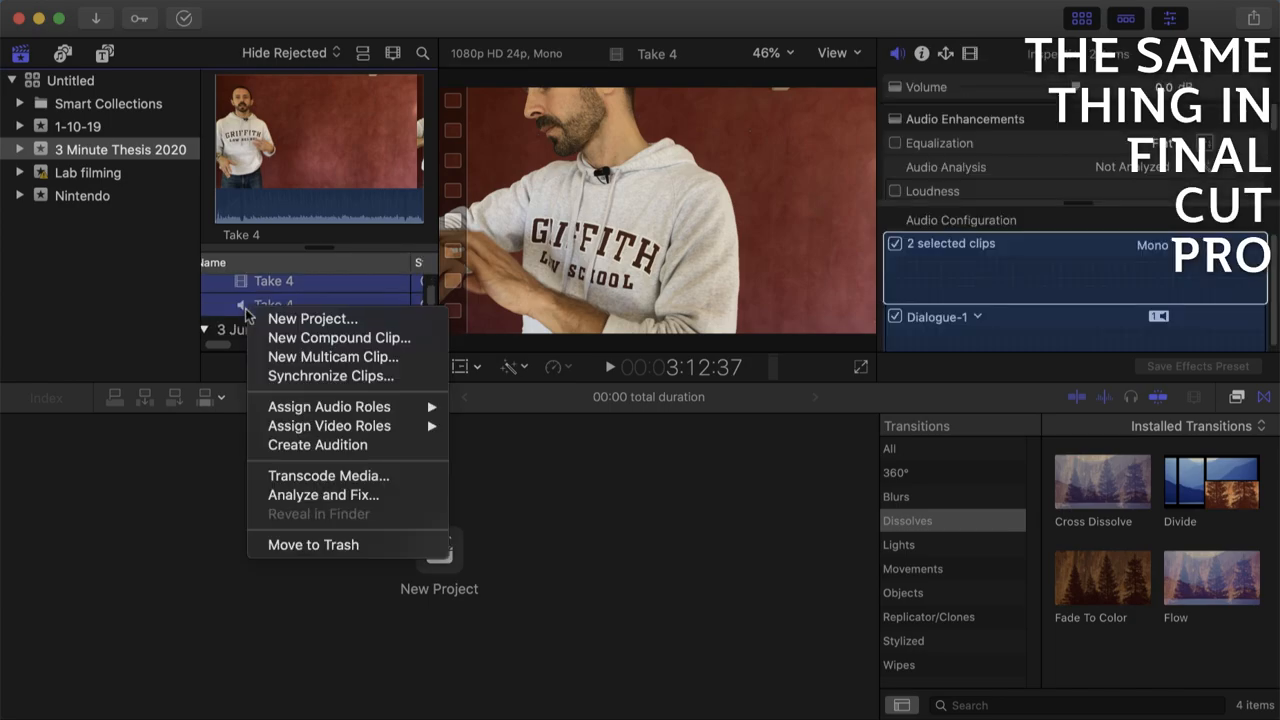
left_click(405, 378)
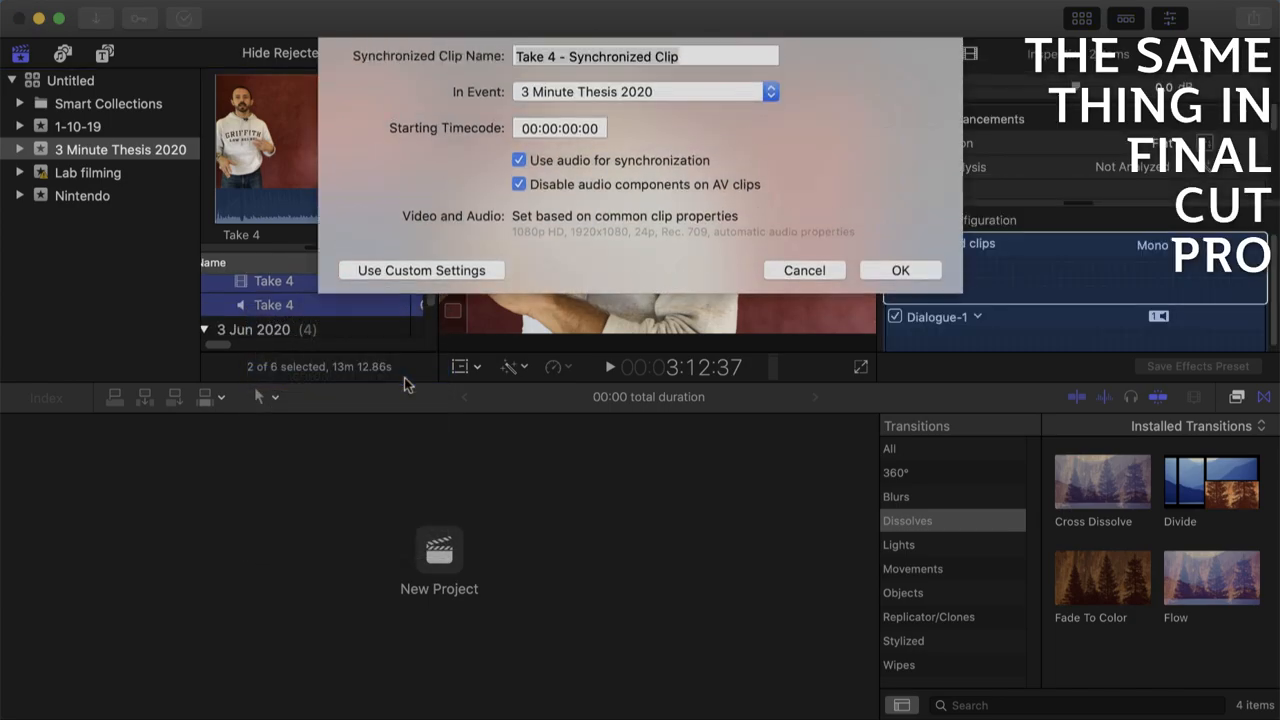
left_click(903, 268)
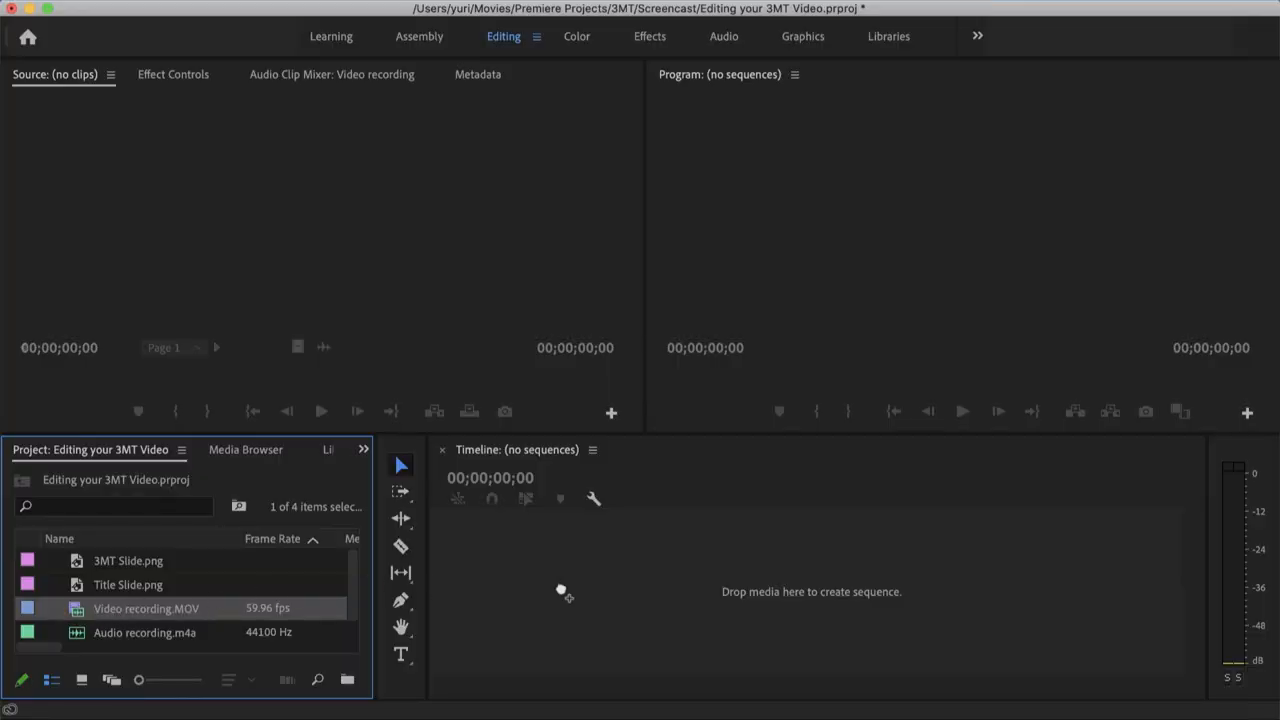
In Premiere Pro, create a sequence from Video recording.MOV and add Audio recording.m4a on track A2
left_click_drag(562, 592, 655, 585)
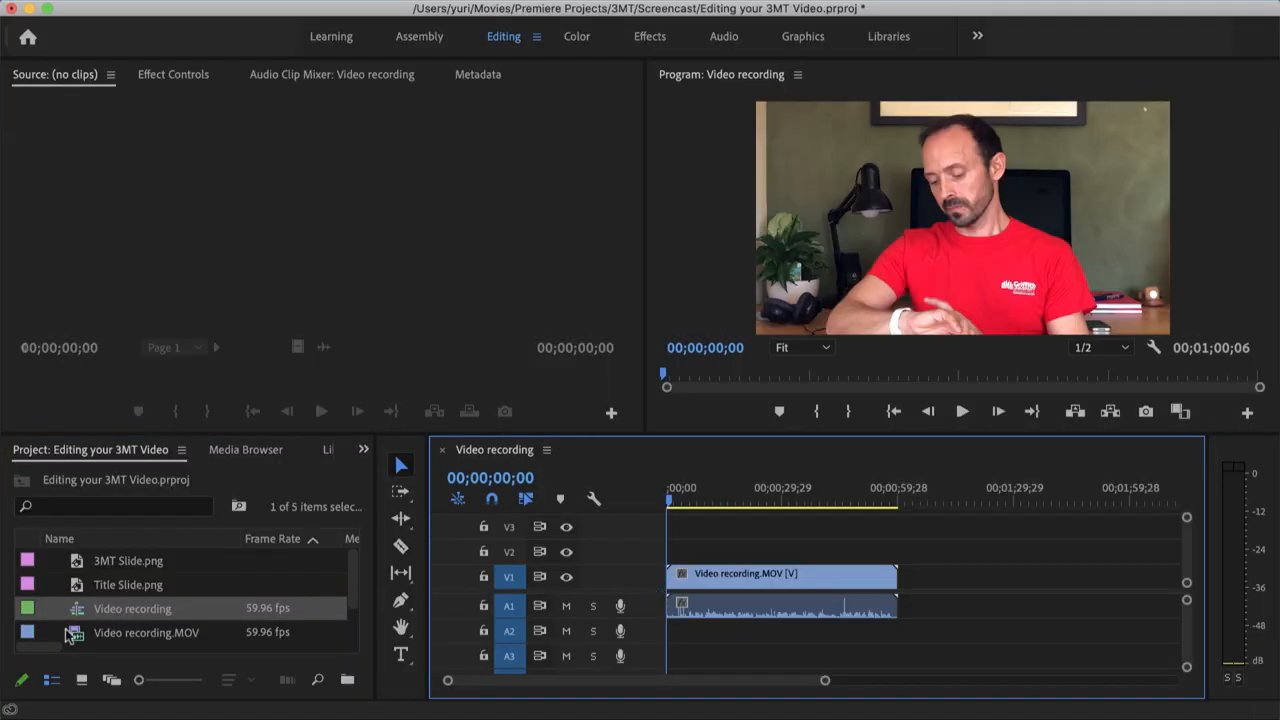
scroll(71, 631, "down", 2)
left_click_drag(71, 611, 692, 640)
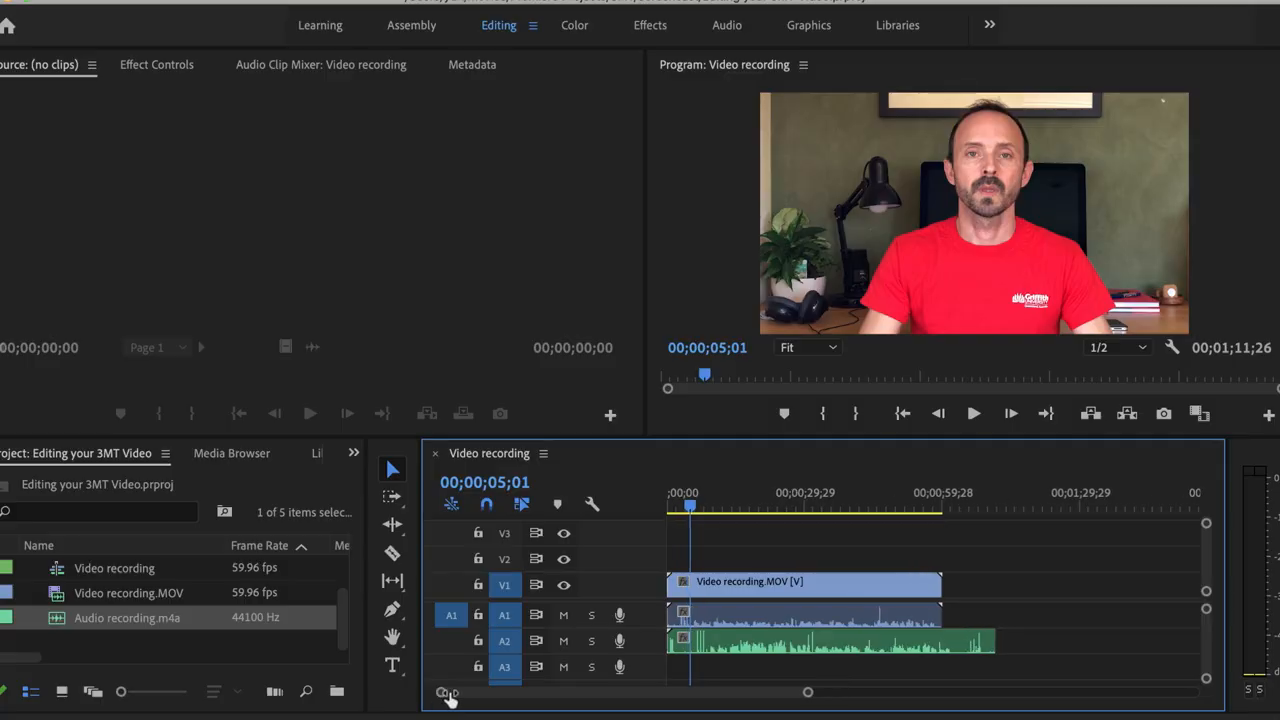
Shift the video recording clip so its clap peaks align with those on A2, and check the clap at 00;00;07;09
left_click_drag(443, 691, 568, 691)
left_click(748, 620)
left_click_drag(748, 620, 961, 626)
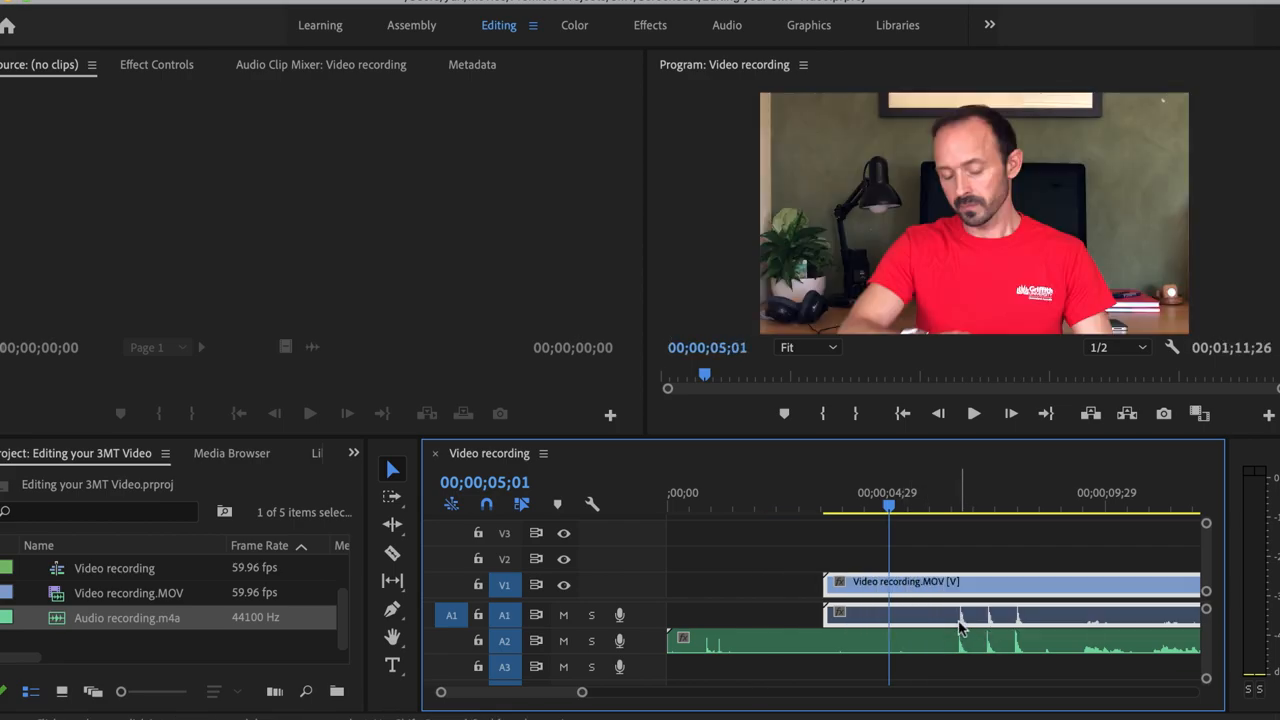
left_click_drag(890, 508, 989, 508)
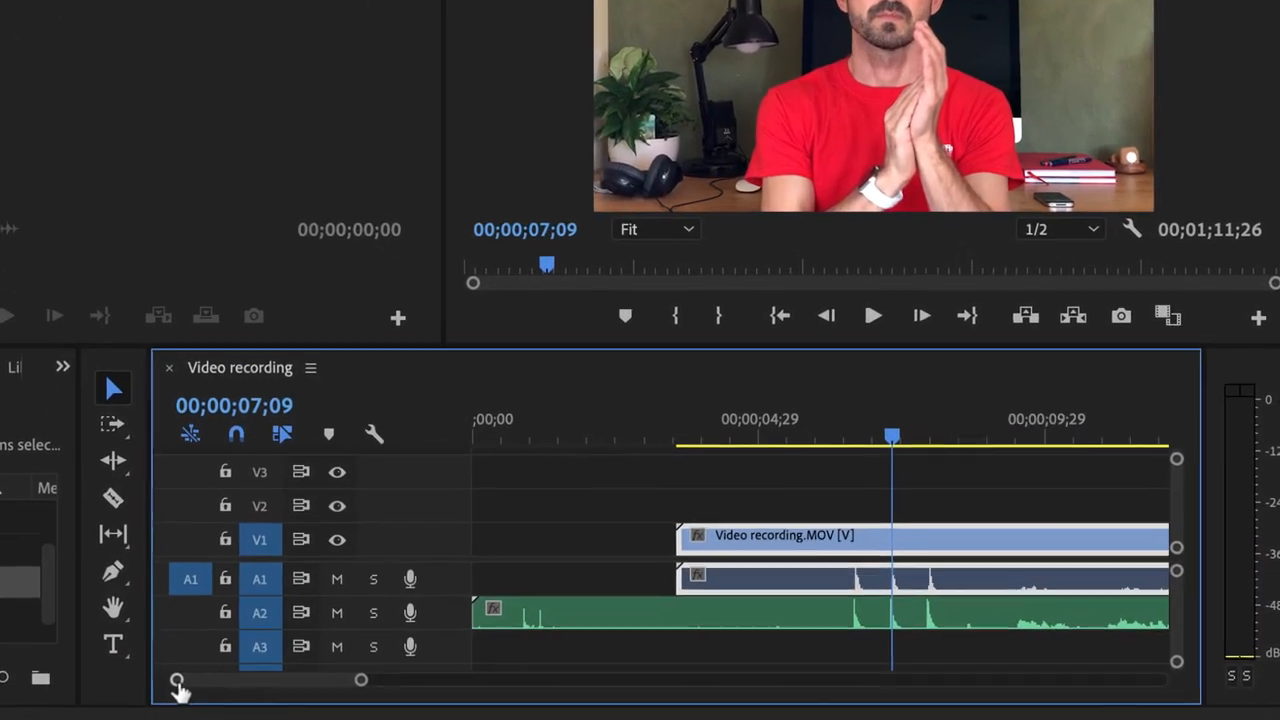
left_click_drag(178, 683, 229, 683)
mouse_move(567, 616)
left_mouse_down()
mouse_move(574, 588)
mouse_move(563, 587)
left_mouse_up()
left_click(580, 576)
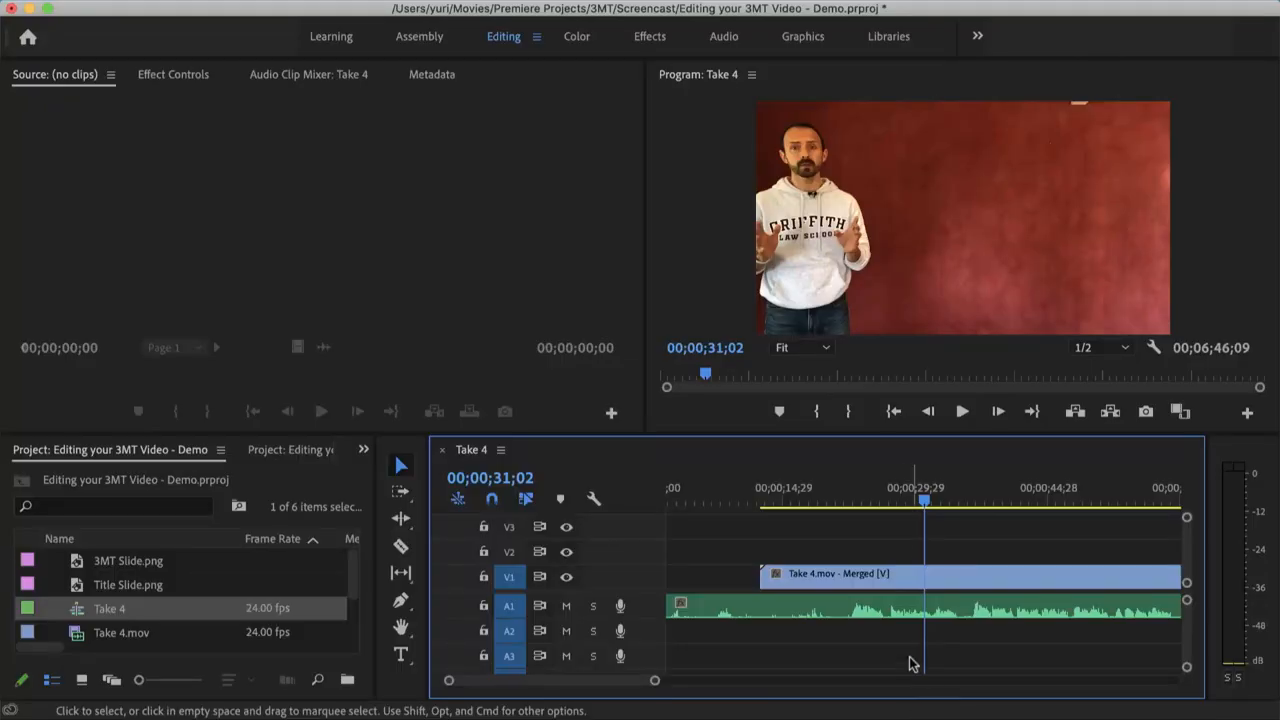
Split the merged Take 4 clip at 00;00;22;16 with the Razor tool and delete the section before the cut
left_click_drag(922, 497, 851, 506)
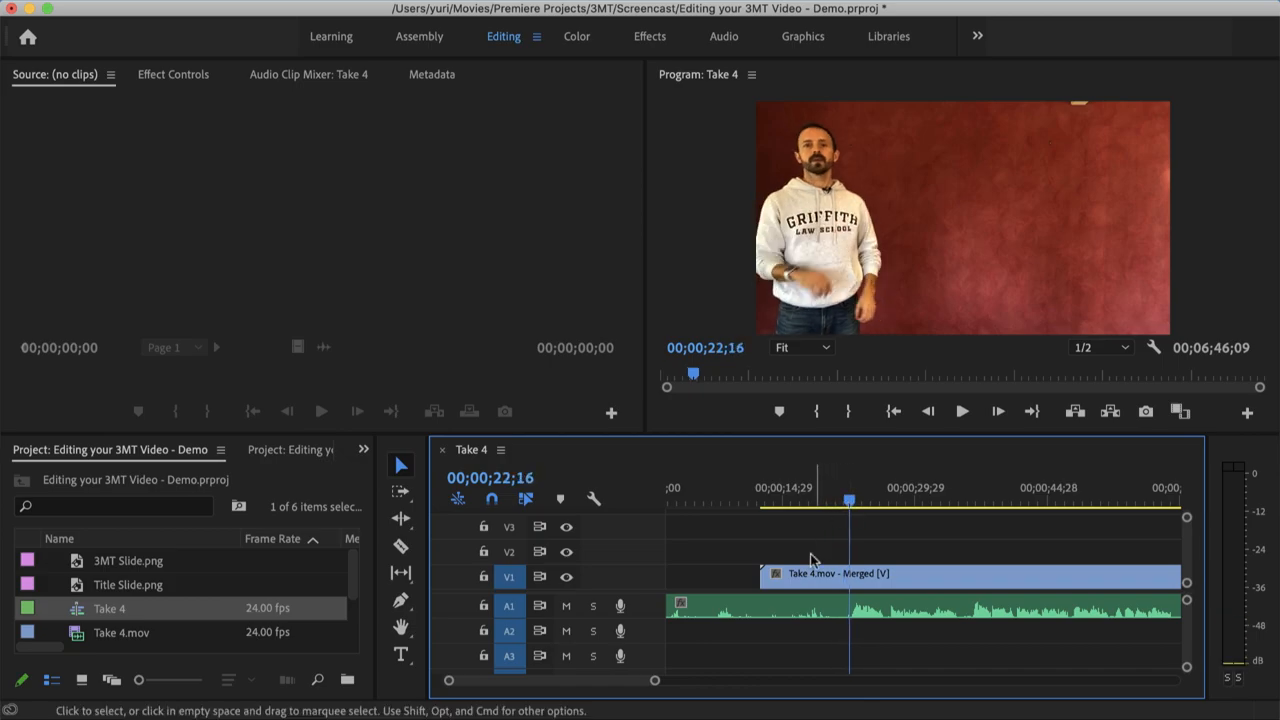
left_click(400, 546)
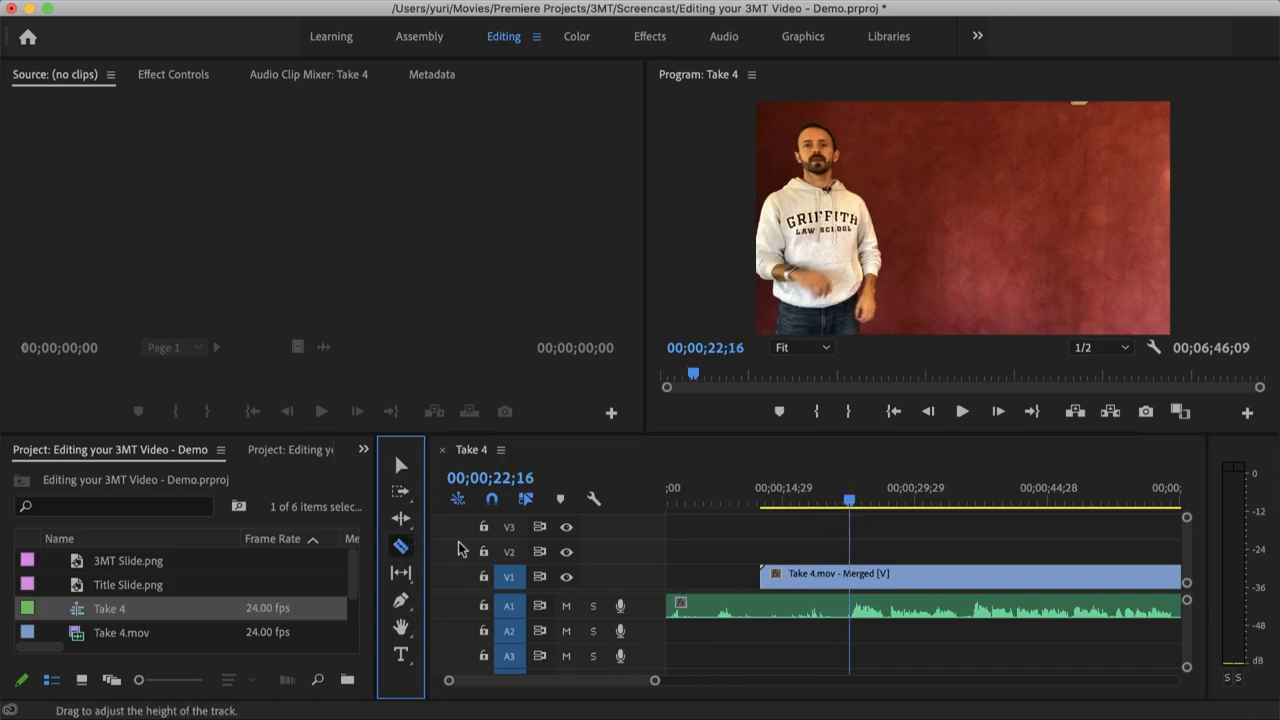
left_click(856, 597)
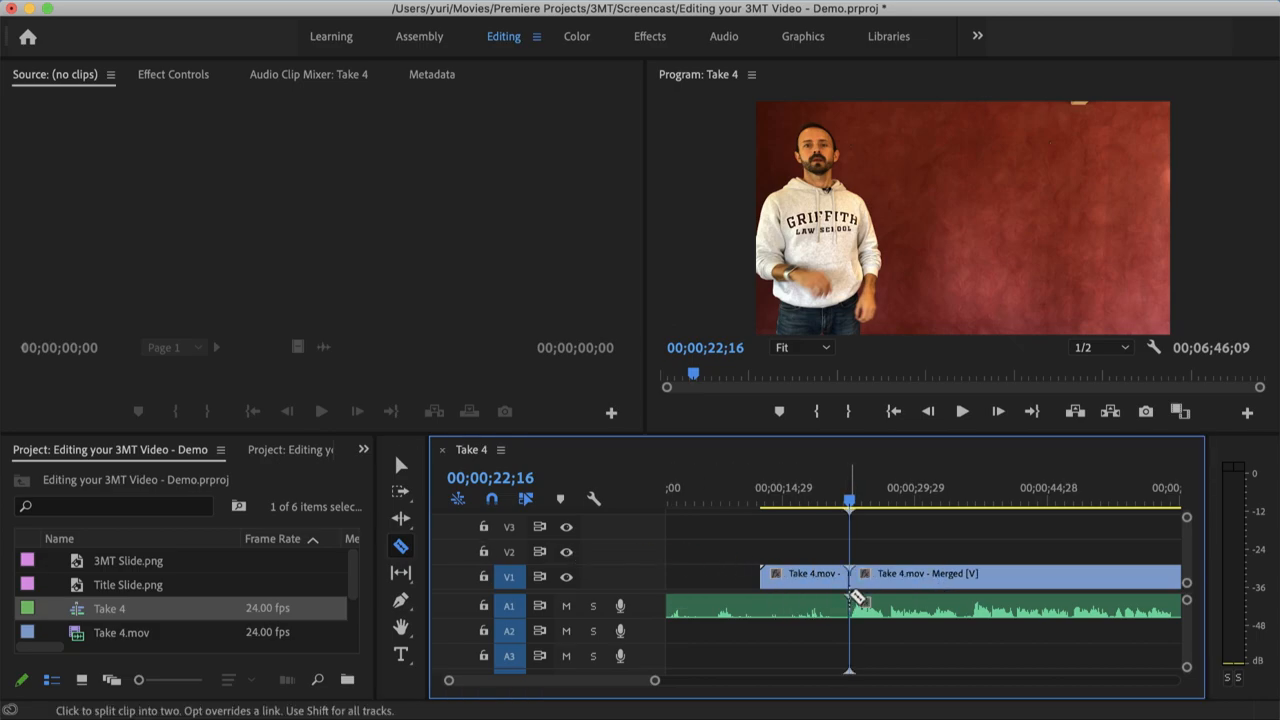
left_click(401, 465)
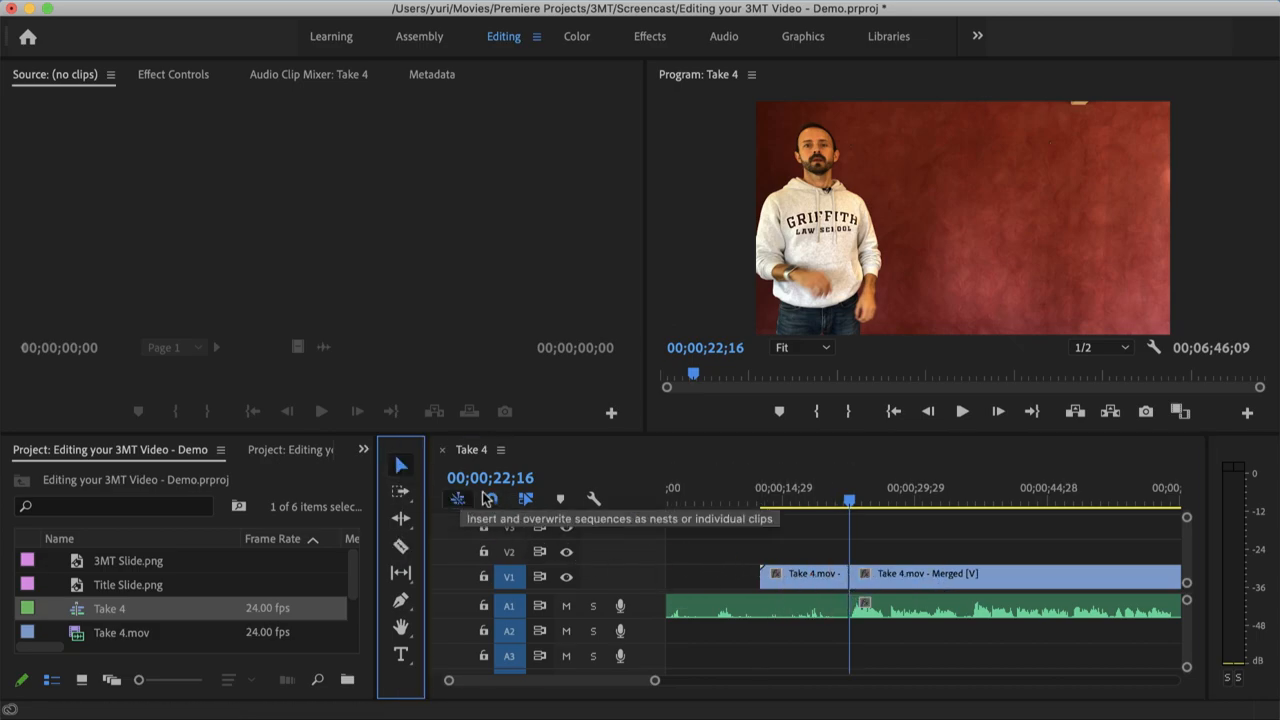
left_click(835, 610)
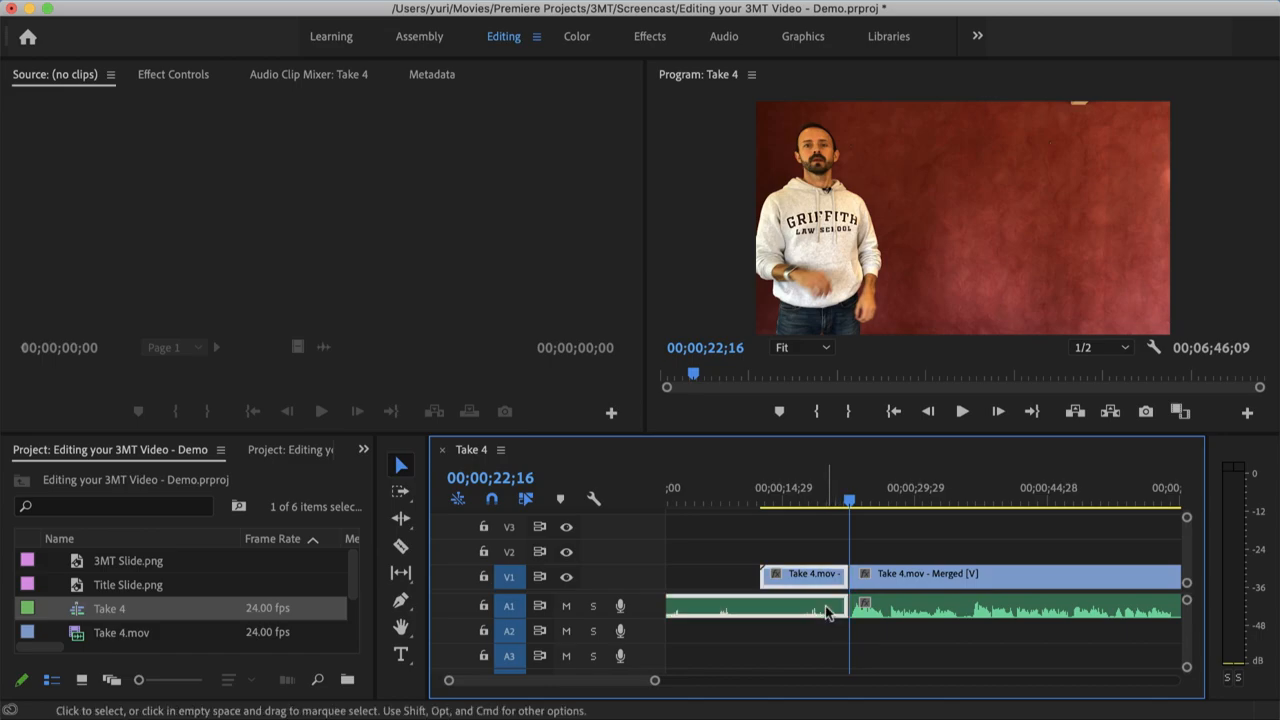
key("Delete")
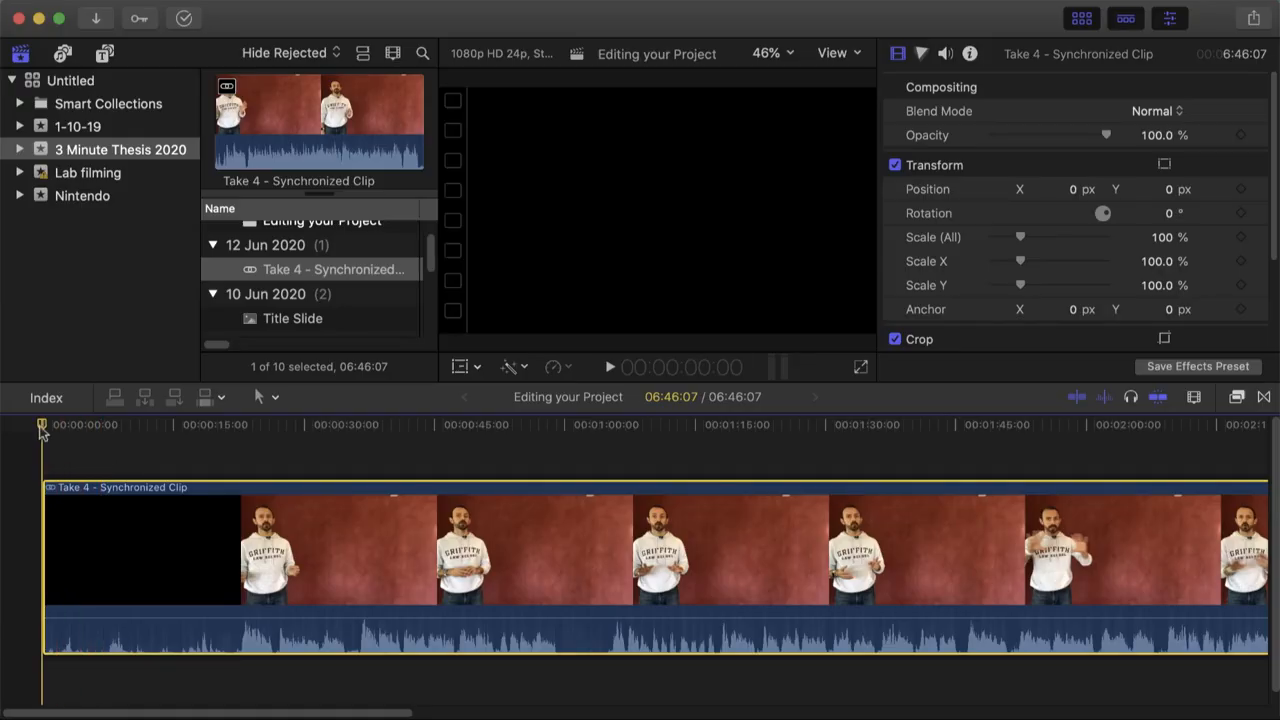
In Final Cut Pro, cut the Take 4 synchronized clip at 22:13 with the Blade tool and delete the section before the cut
left_click_drag(42, 430, 240, 430)
left_click(265, 397)
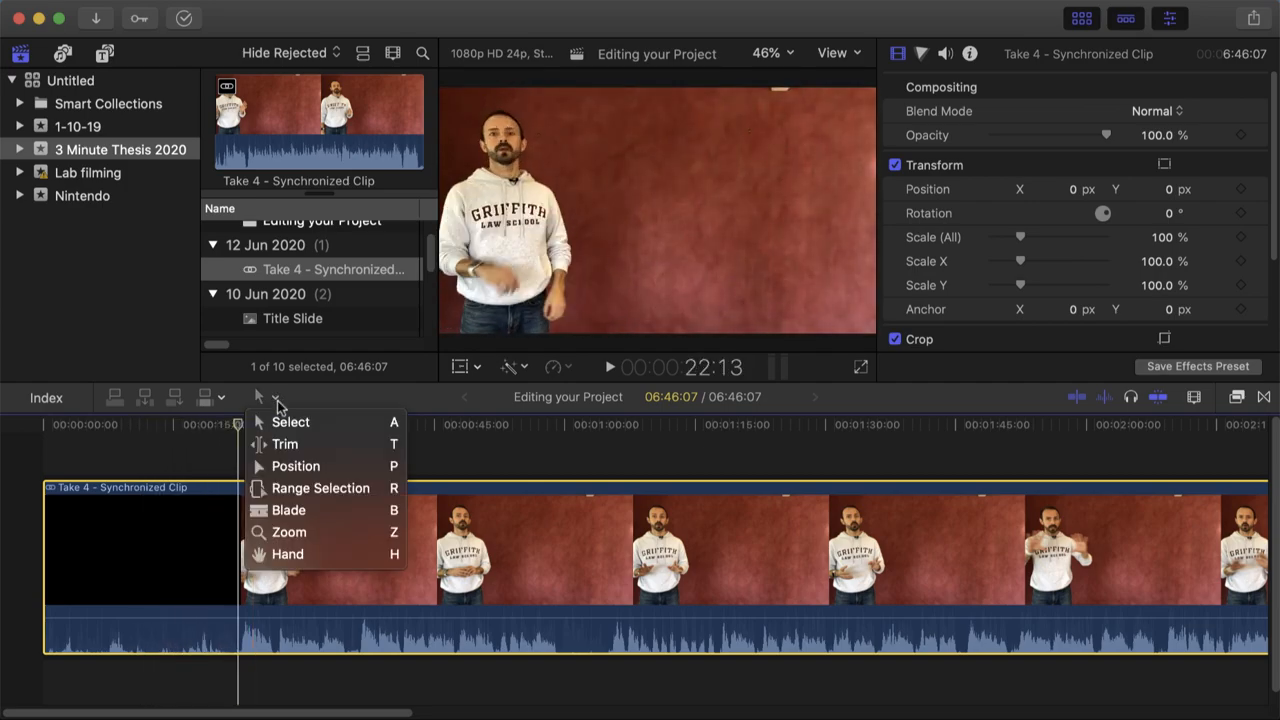
left_click(293, 512)
left_click(241, 516)
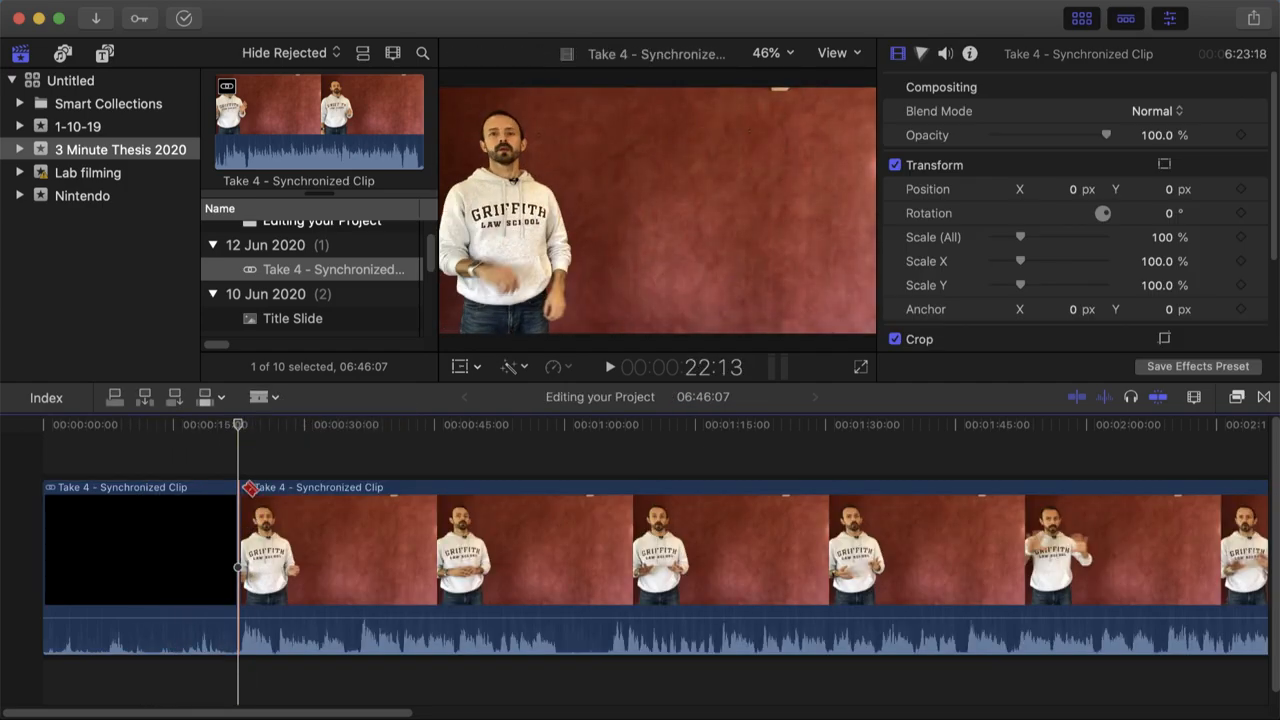
left_click(273, 399)
left_click(285, 422)
left_click(124, 526)
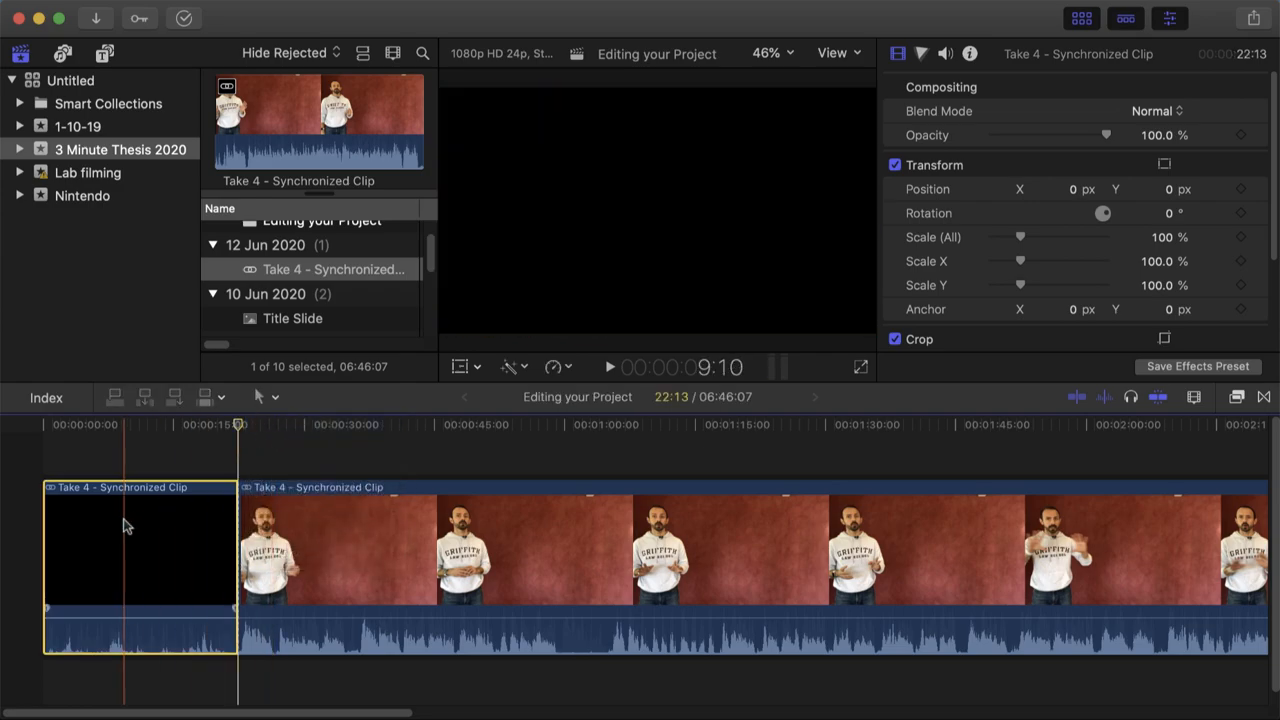
key("Delete")
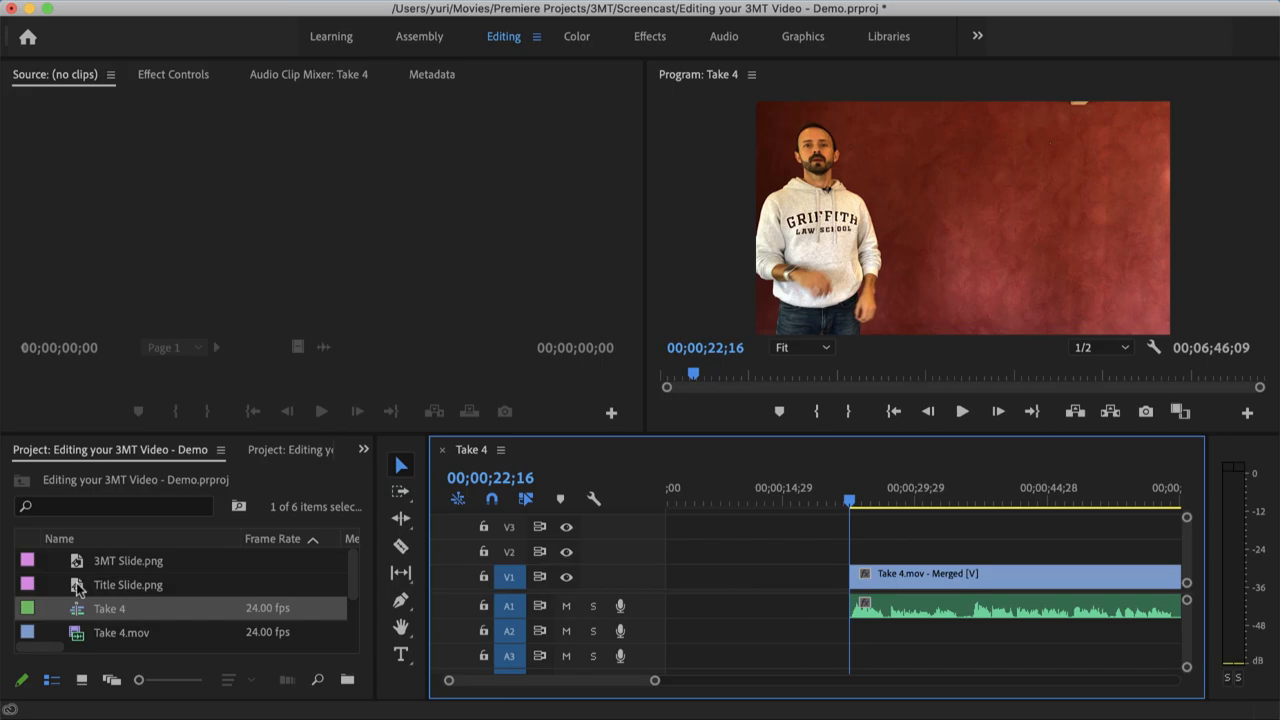
In Premiere Pro, place Title Slide.png at the start of V1 and move the merged Take 4 clip directly after it
left_click(78, 588)
left_click_drag(78, 588, 606, 563)
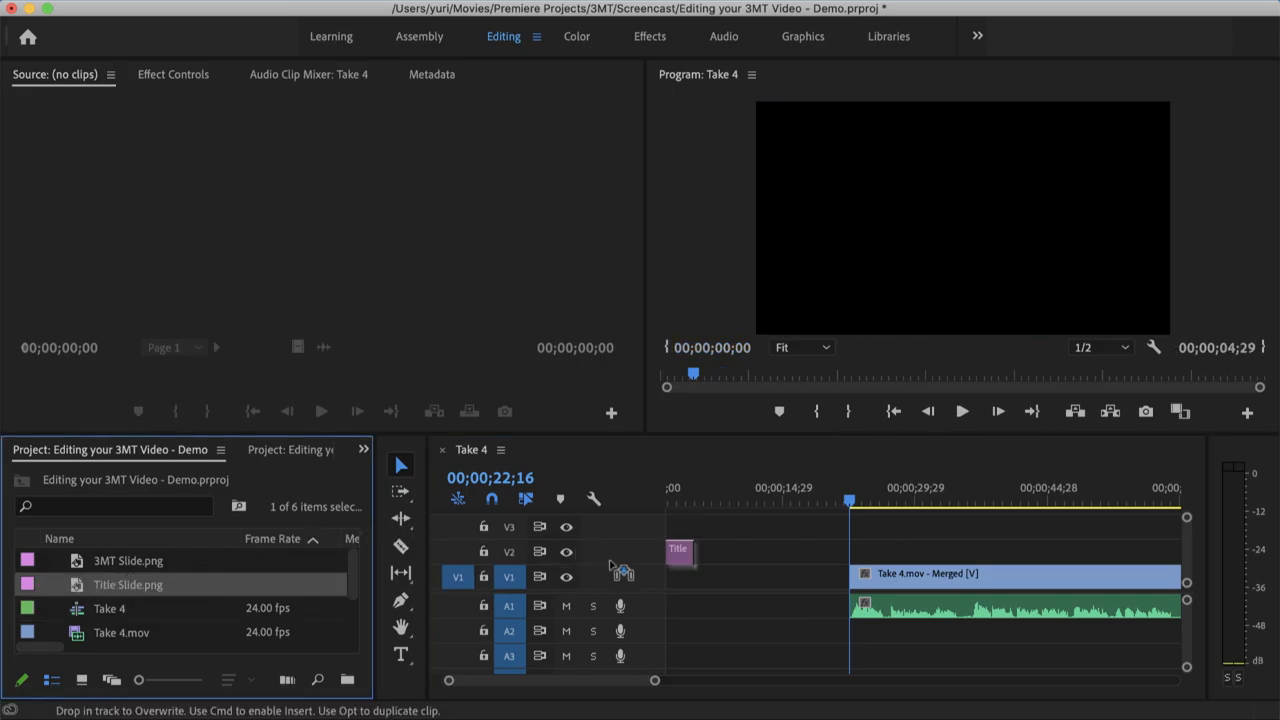
left_click_drag(673, 588, 675, 586)
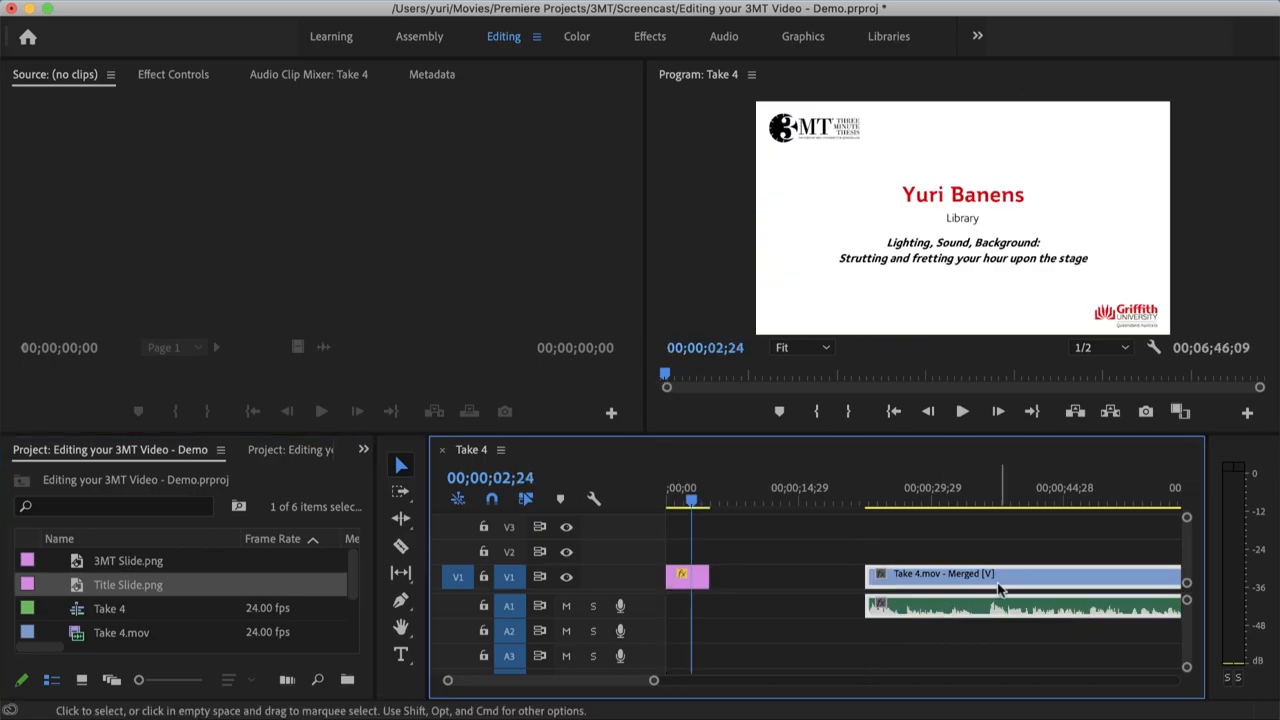
left_click_drag(1024, 579, 872, 584)
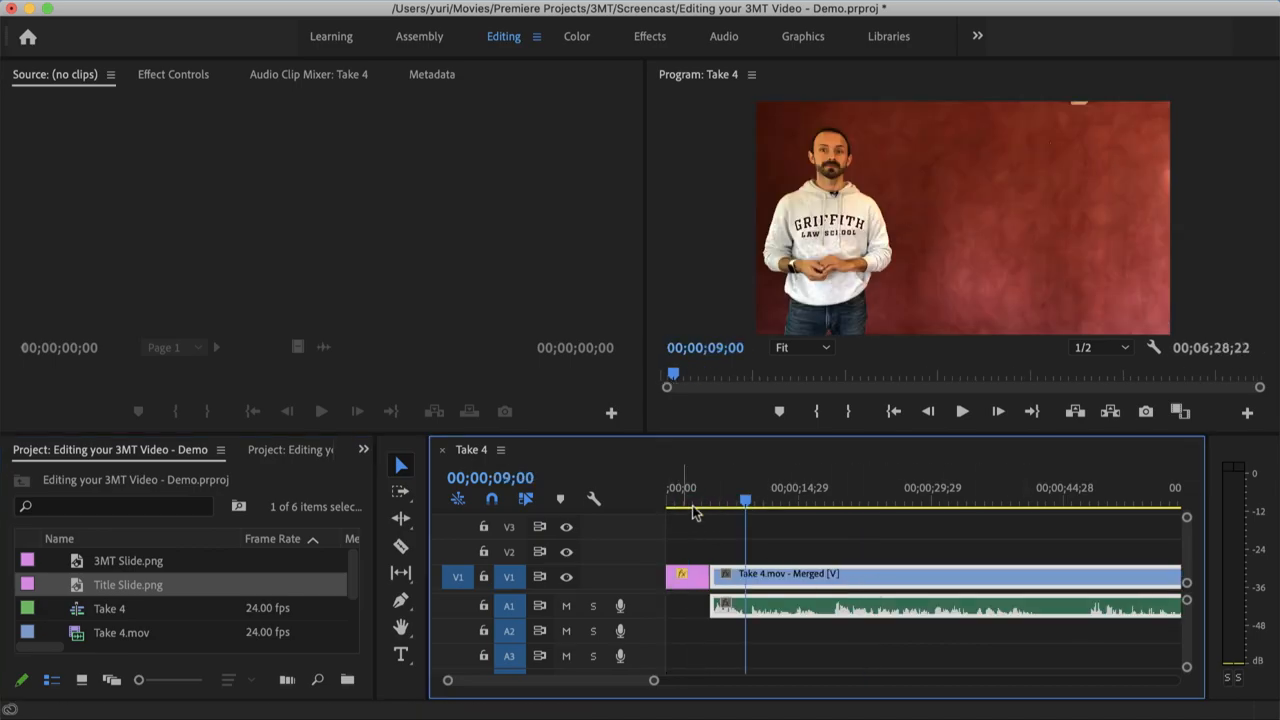
Place 3MT Slide.png on track V2 above the merged clip from 00;00;09;00 and extend it to about 00;03;00
left_click(77, 563)
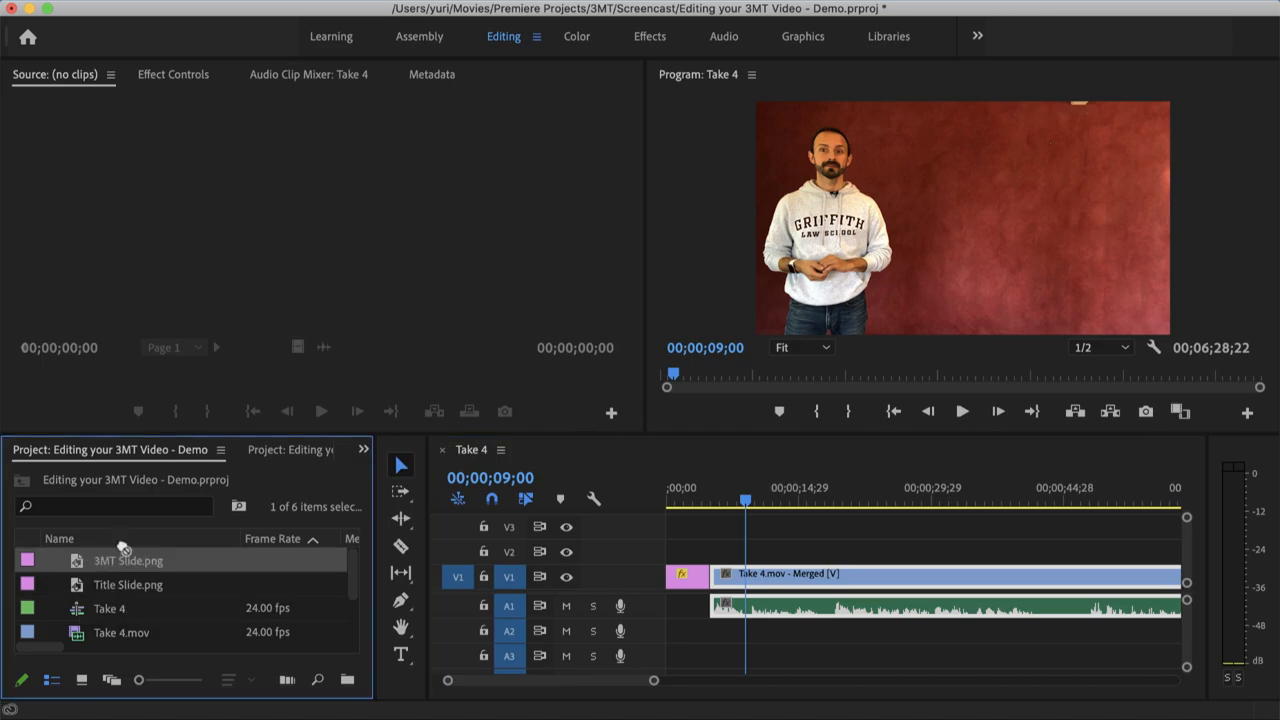
left_click_drag(400, 489, 1146, 551)
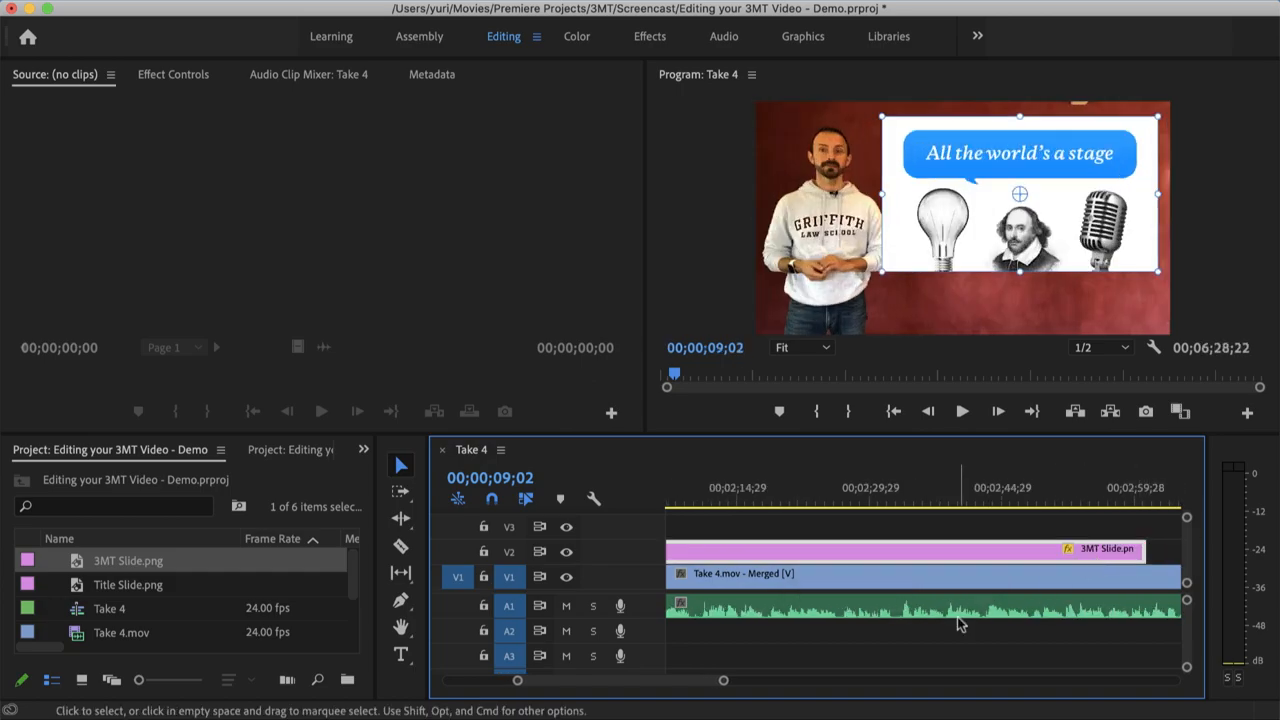
left_click_drag(651, 681, 482, 680)
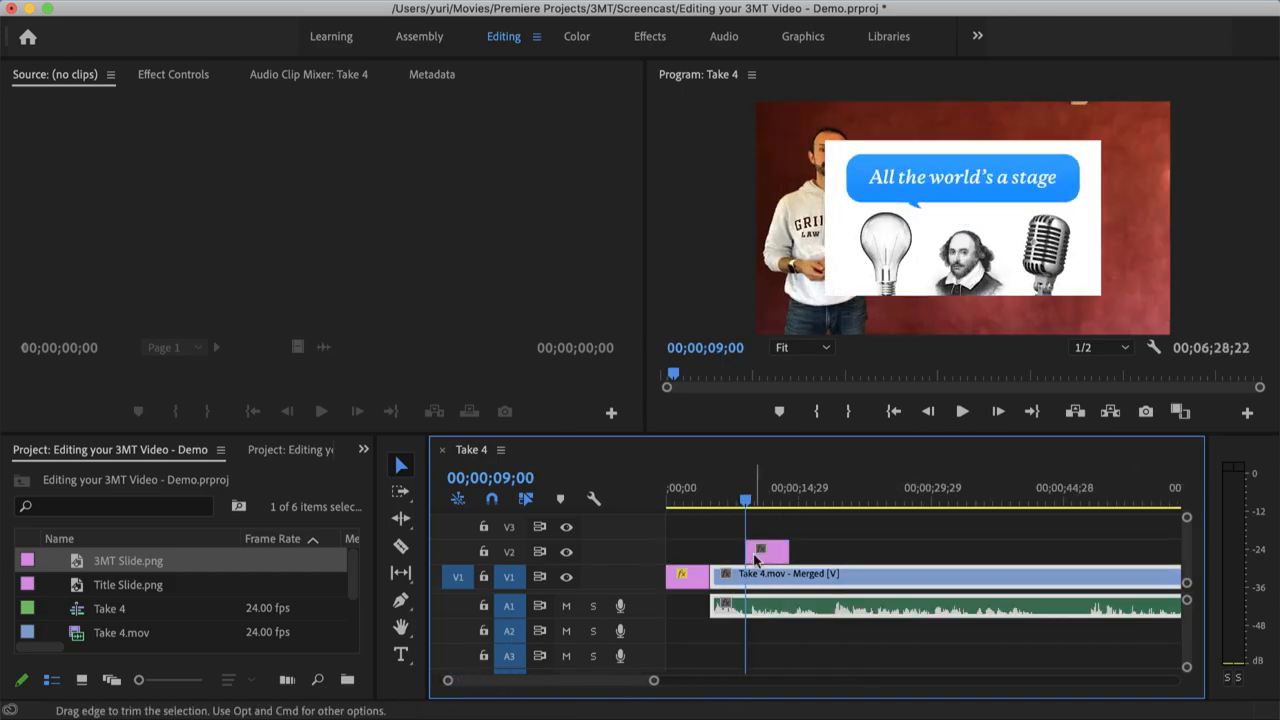
Move the 3MT slide up and to the right within the video frame so it sits beside the presenter
left_click(911, 233)
left_click_drag(903, 243, 960, 221)
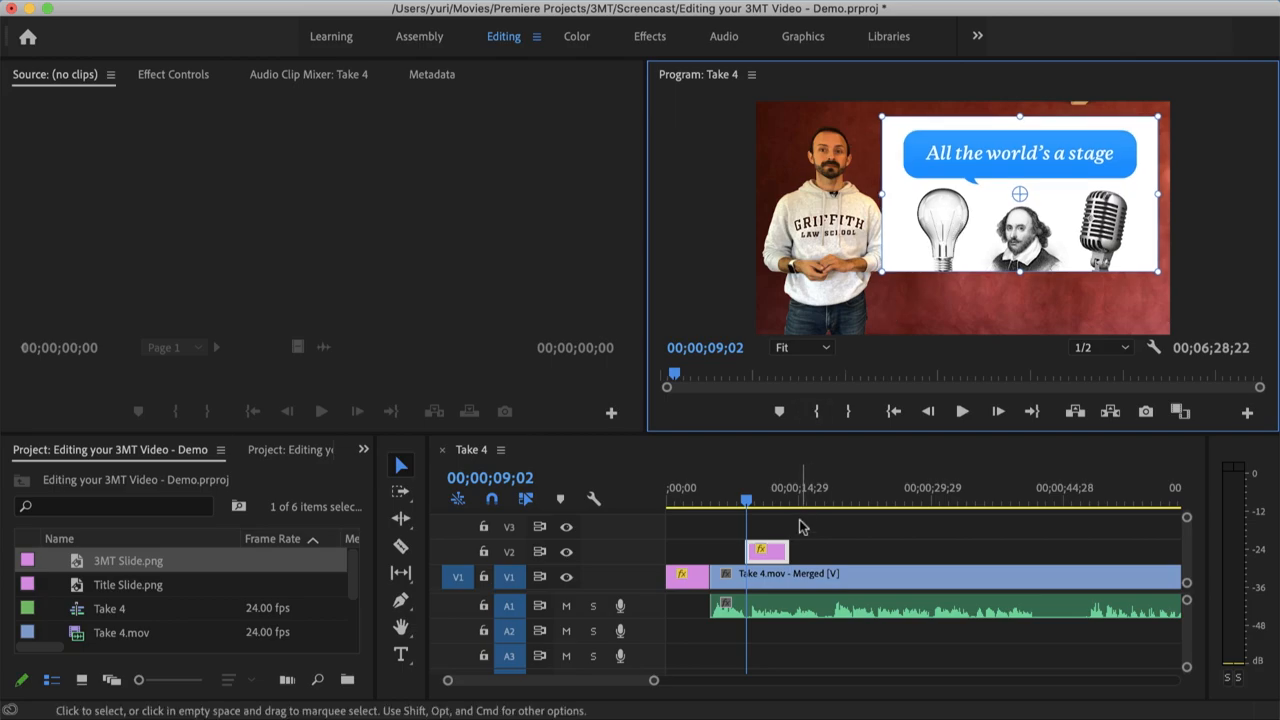
left_click(773, 560)
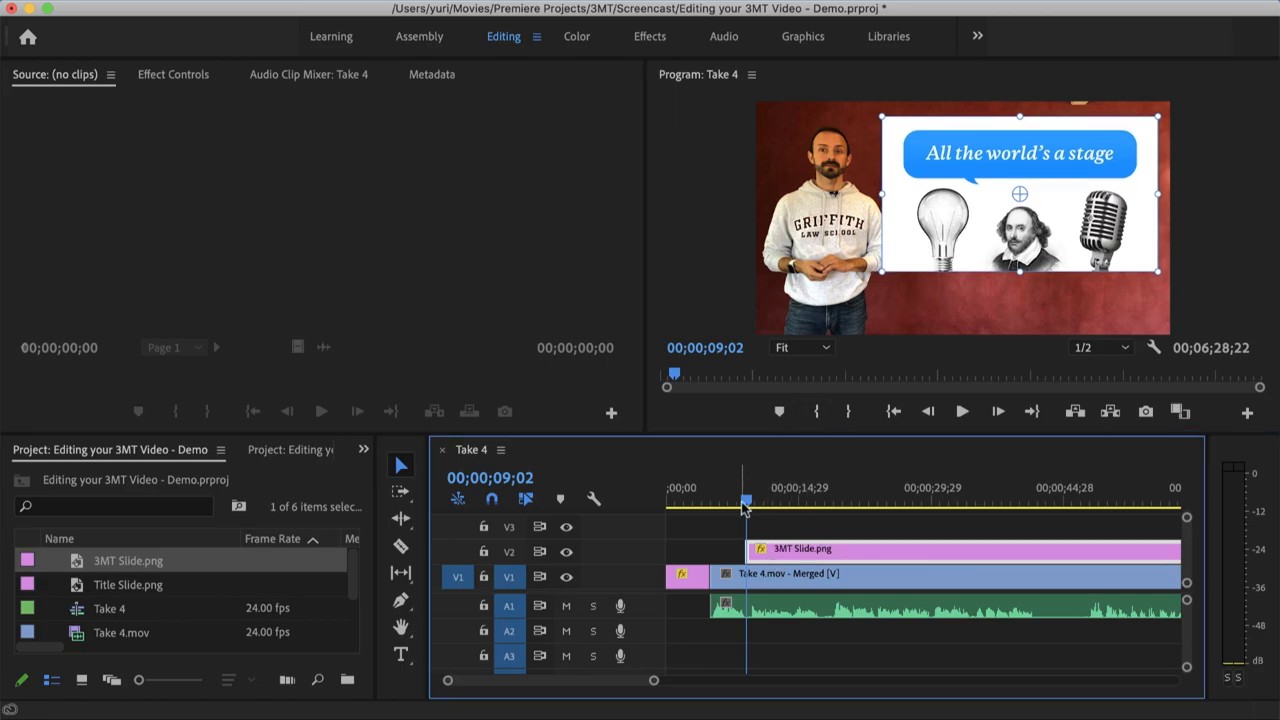
Split the 3MT Slide.png clip on track V2 at 00;00;34;27 and 00;00;55;15 with the Razor tool
left_click_drag(746, 500, 978, 541)
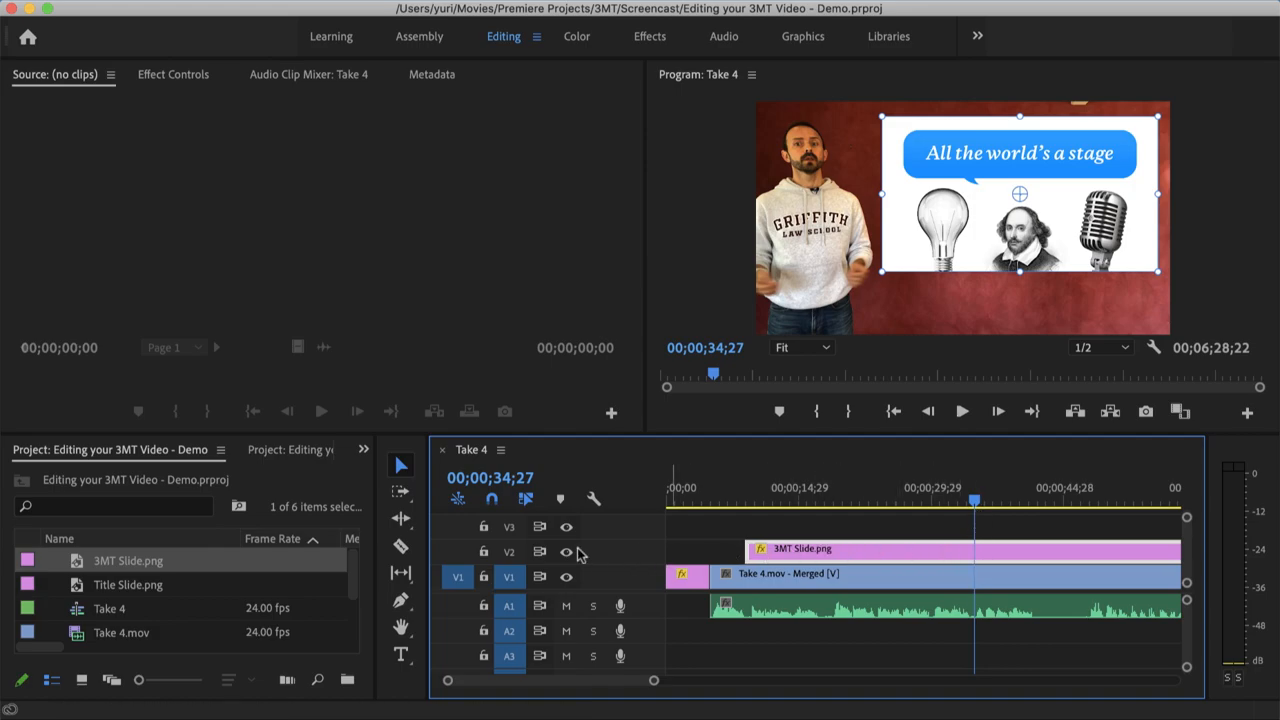
left_click(400, 548)
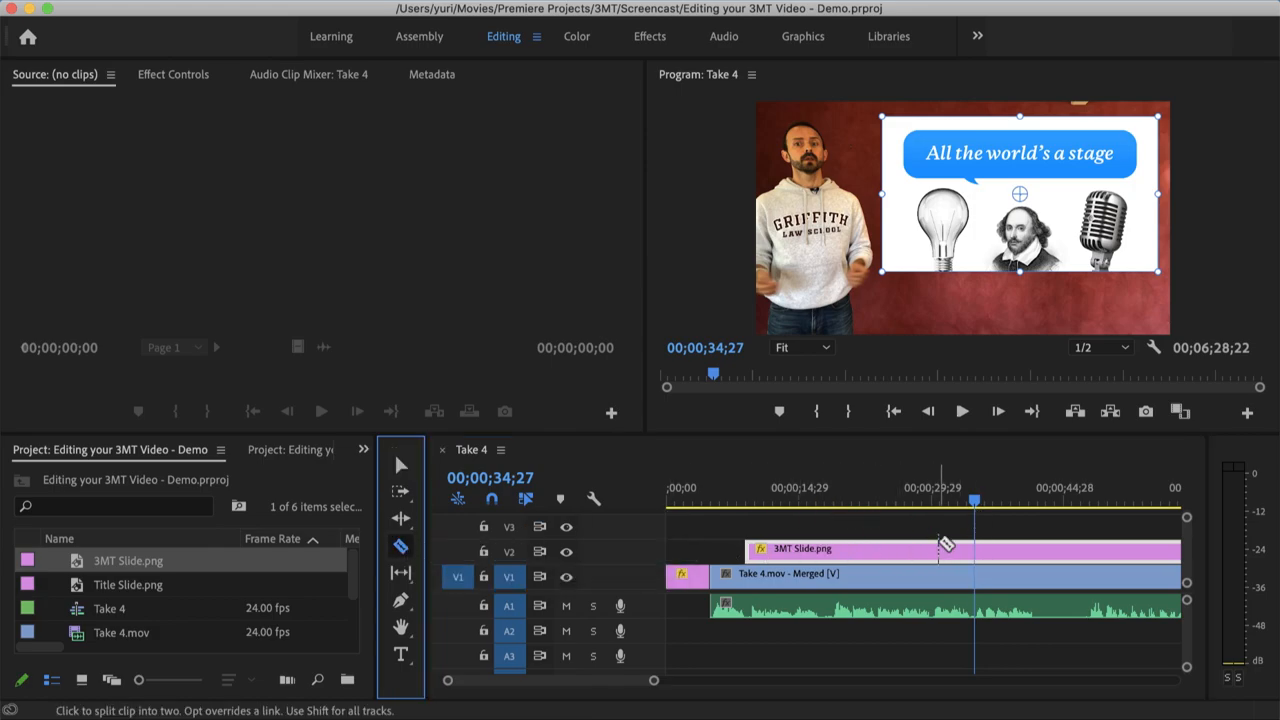
left_click(976, 551)
left_click_drag(975, 505, 1147, 510)
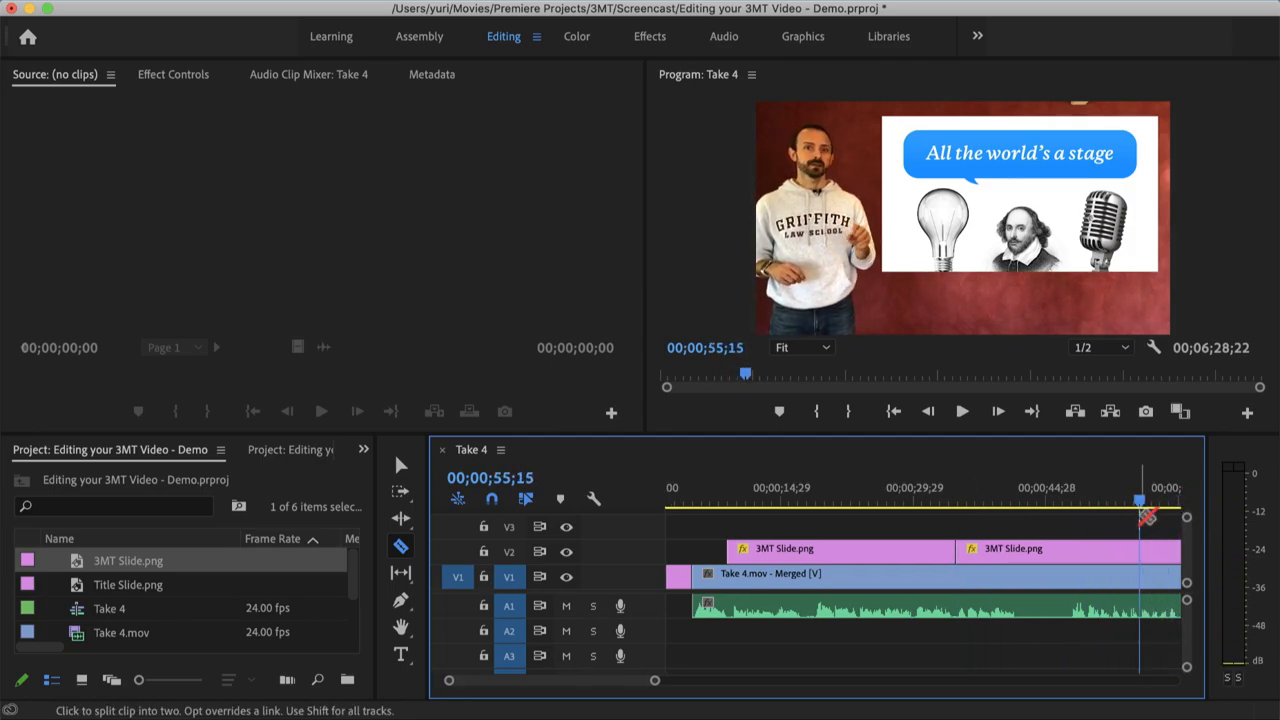
left_click(1140, 554)
Select the middle section of 3MT Slide.png on V2, then enlarge and reposition the slide to fill the video frame
left_click(399, 468)
left_click(1059, 549)
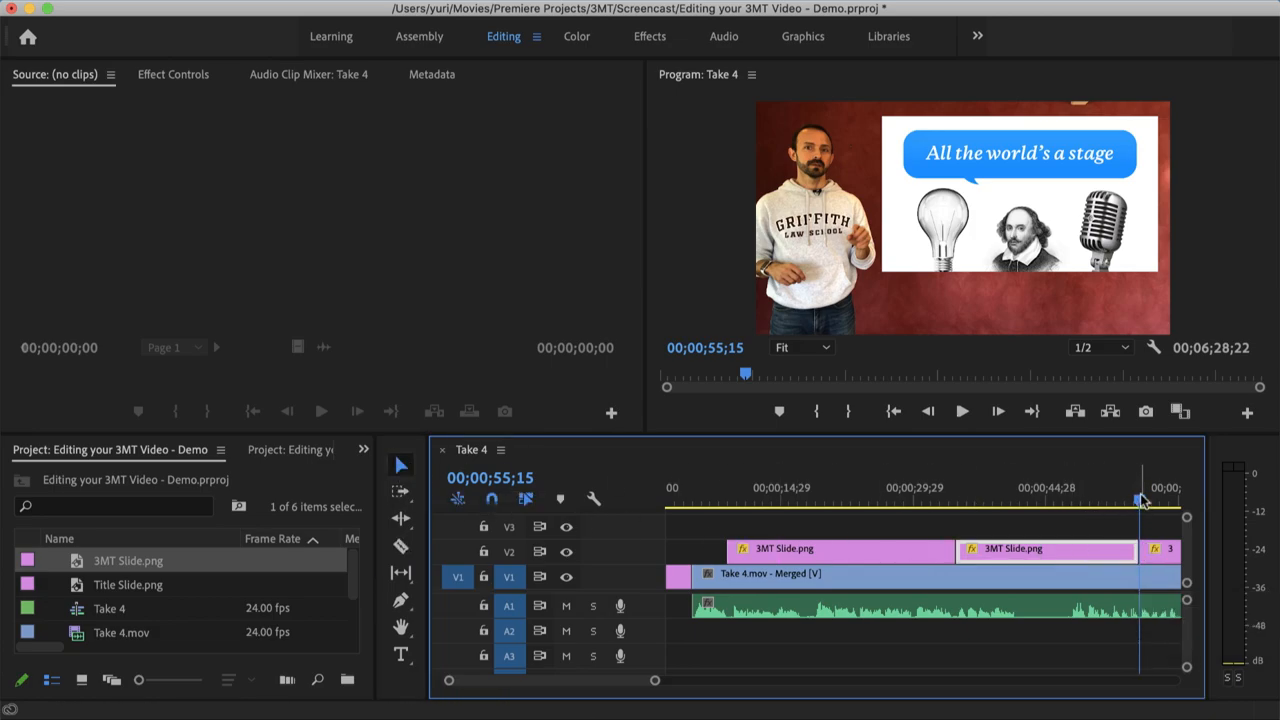
left_click(1081, 503)
left_click(979, 226)
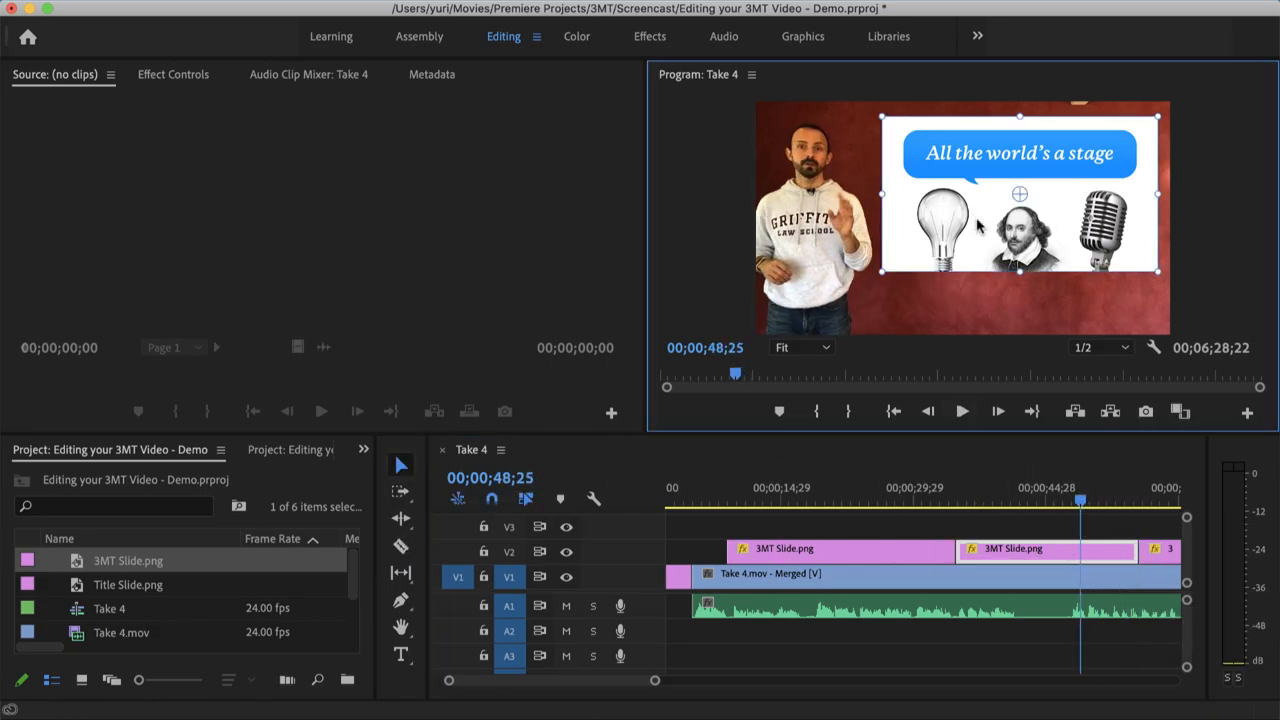
left_click_drag(877, 276, 826, 308)
left_click_drag(987, 213, 928, 237)
left_click_drag(771, 110, 755, 101)
left_click_drag(792, 193, 797, 194)
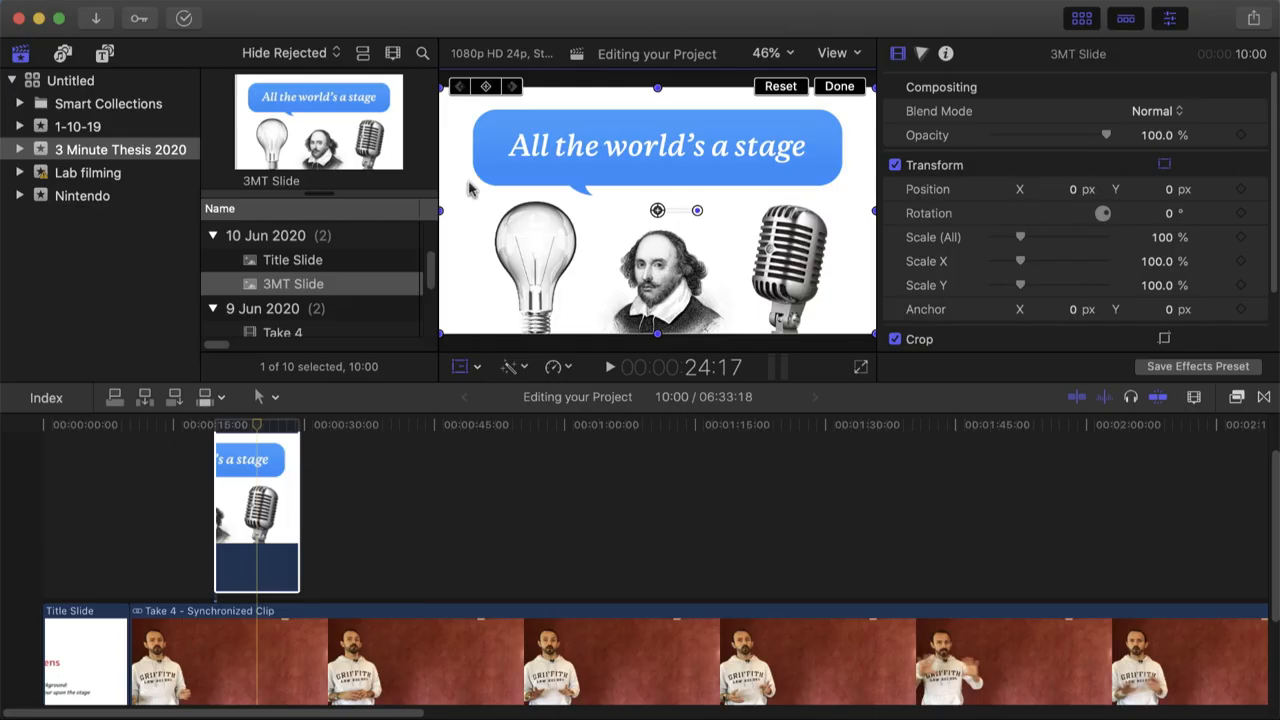
In Final Cut Pro, scale the 3MT Slide to about 69.31% and position it beside the presenter at about X 250.1, Y 116.6 px
mouse_move(440, 91)
left_mouse_down()
mouse_move(476, 104)
mouse_move(375, 75)
mouse_move(437, 106)
left_mouse_up()
left_click_drag(582, 210, 634, 192)
left_click_drag(486, 293, 502, 285)
left_click_drag(531, 265, 545, 258)
Extend the connected 3MT Slide clip to a duration of about 1:55:05 and play the project from just before the slide
left_click_drag(298, 470, 1211, 477)
left_click(160, 425)
key("space")
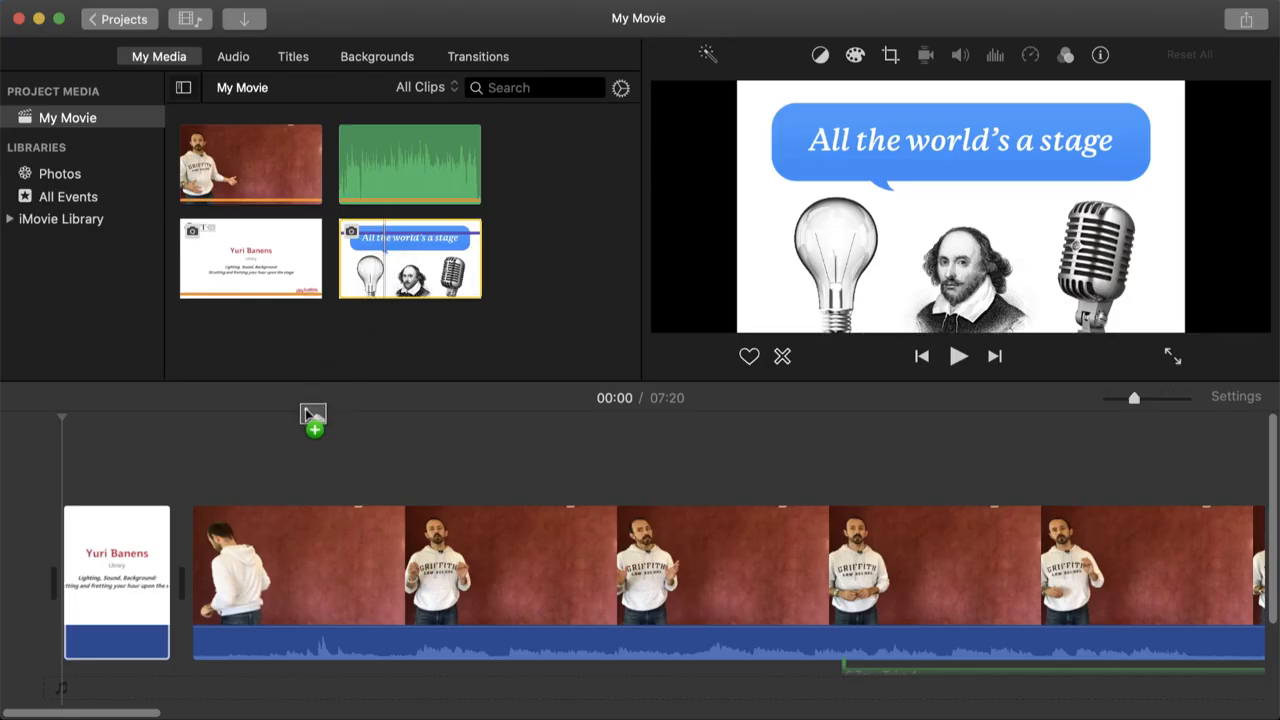
In iMovie, extend the 3MT slide overlay above the main video and set its overlay style to Picture in Picture
left_click_drag(313, 415, 1244, 438)
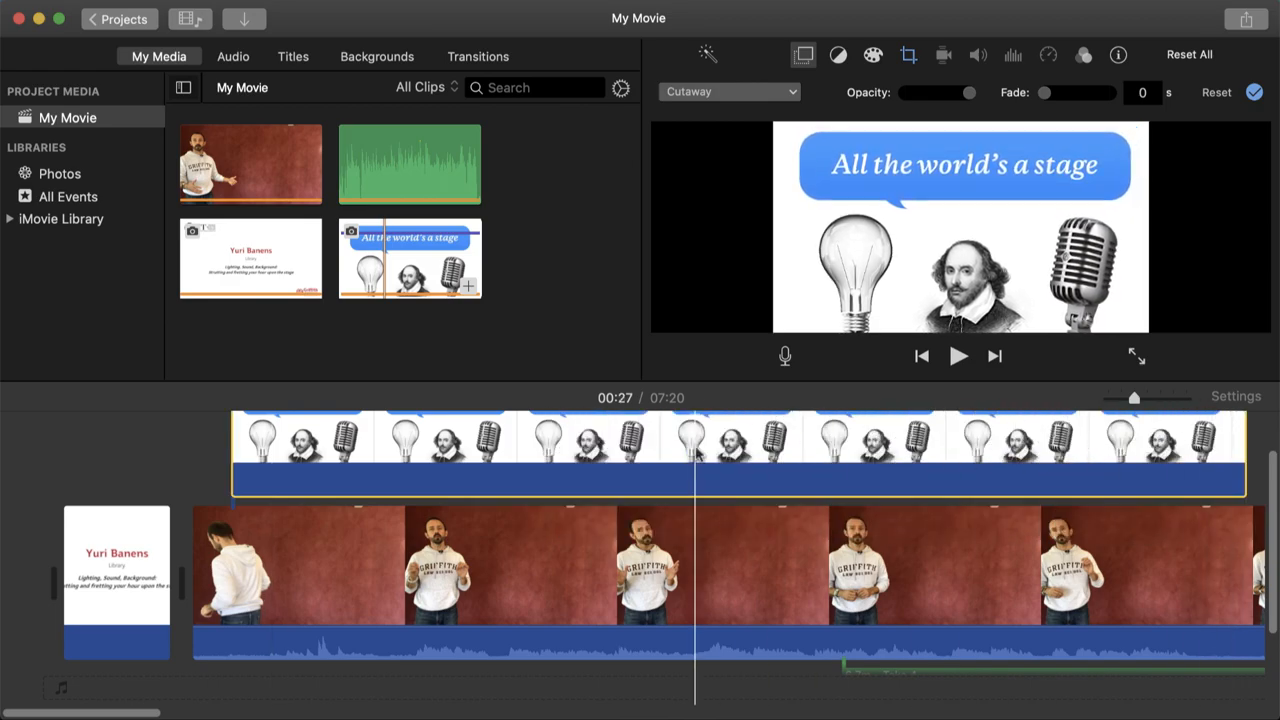
left_click(701, 92)
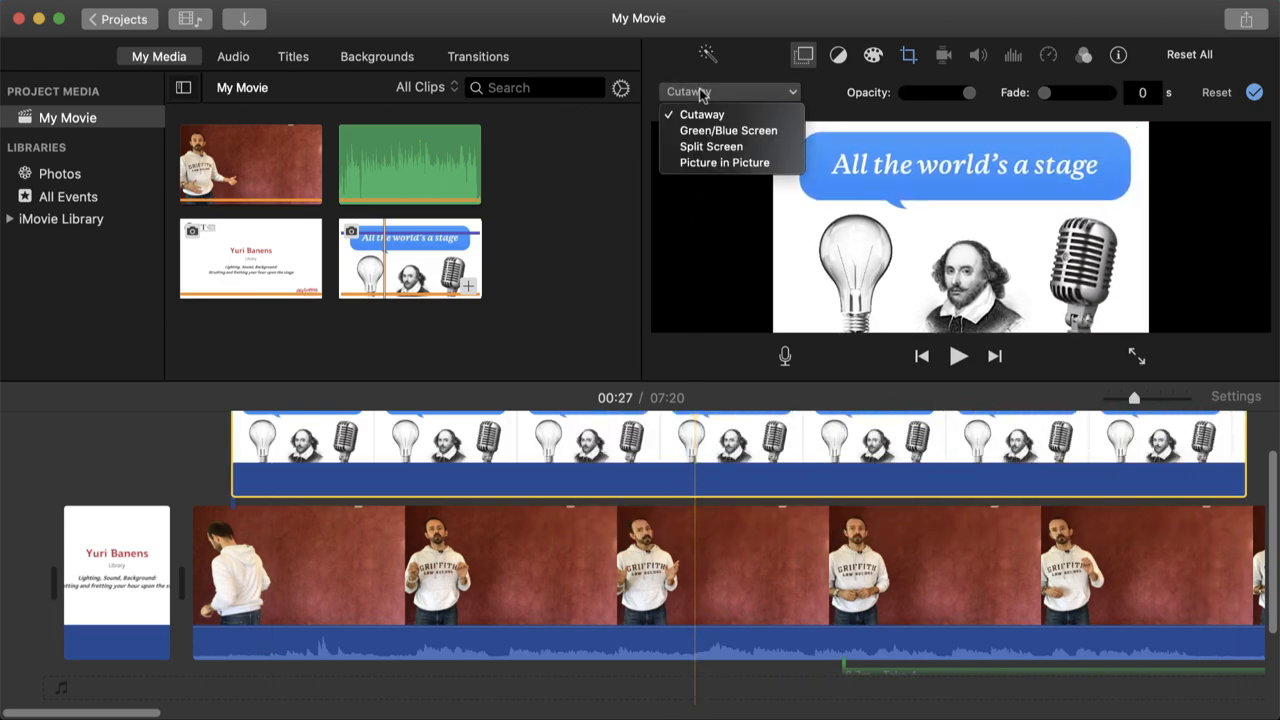
left_click(701, 163)
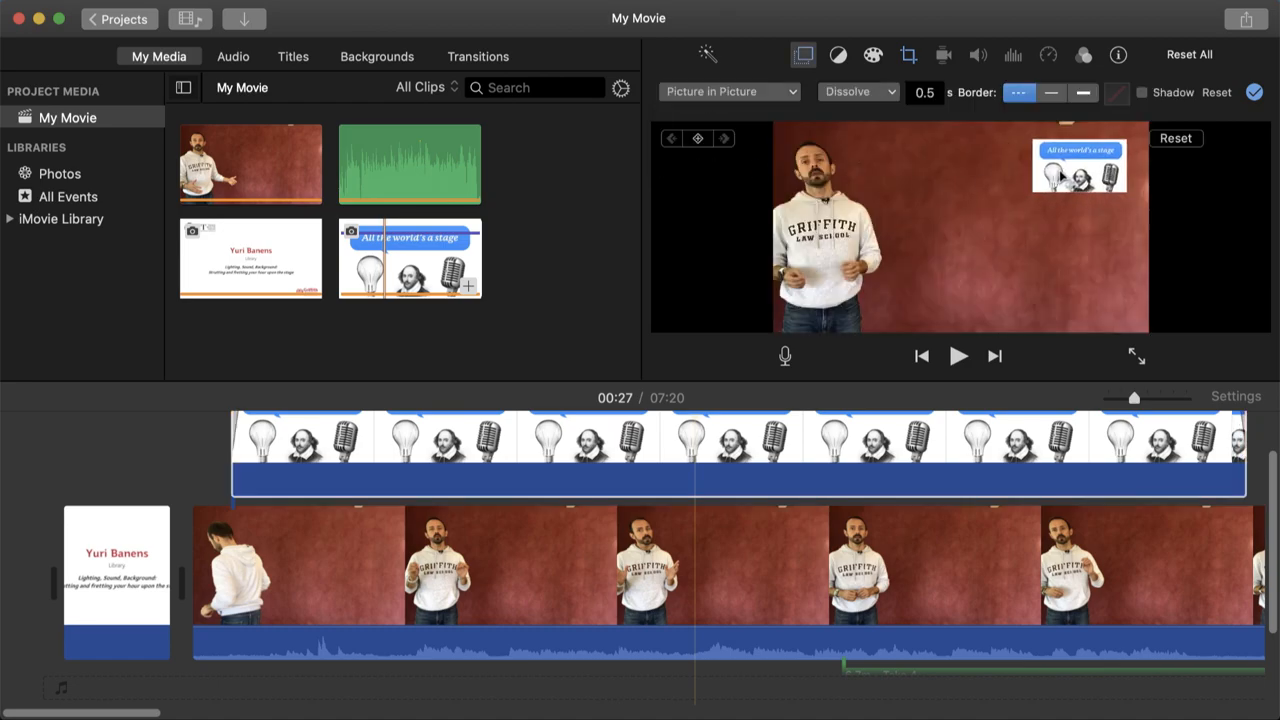
Enlarge the picture-in-picture slide to fill the space beside the presenter and play the movie from just before it
left_click_drag(1037, 189, 968, 276)
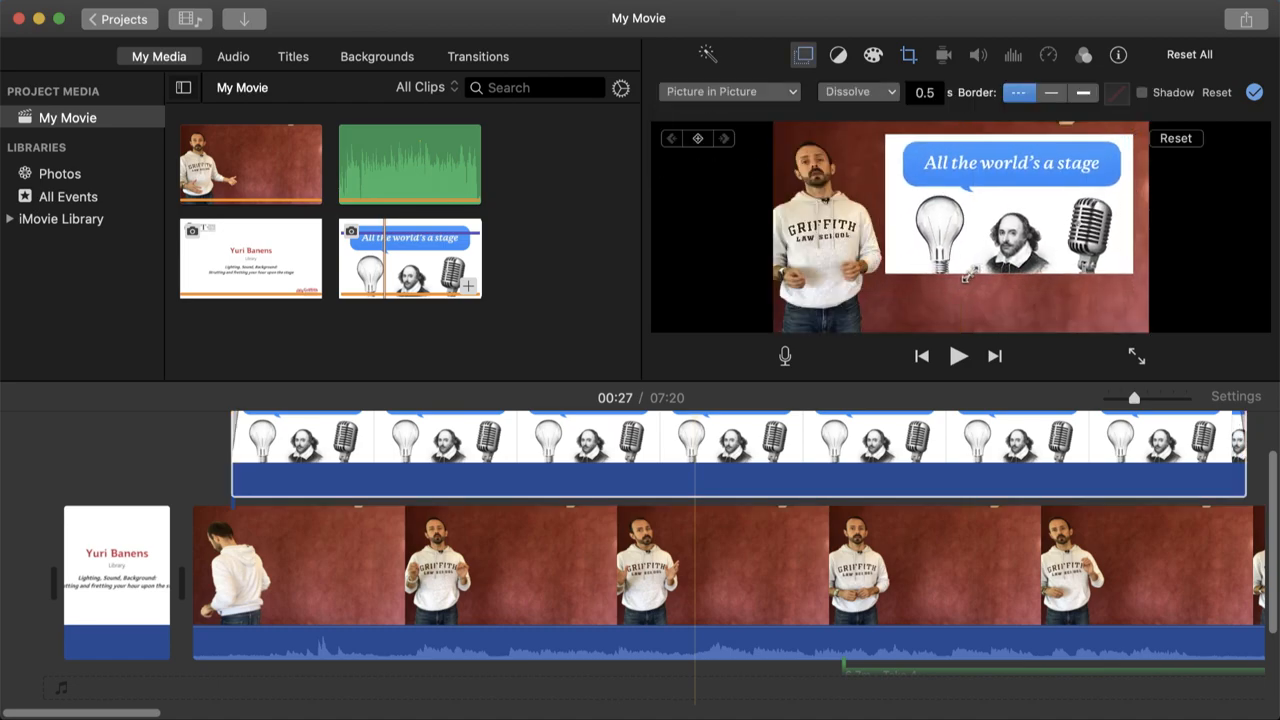
left_click(195, 425)
key("space")
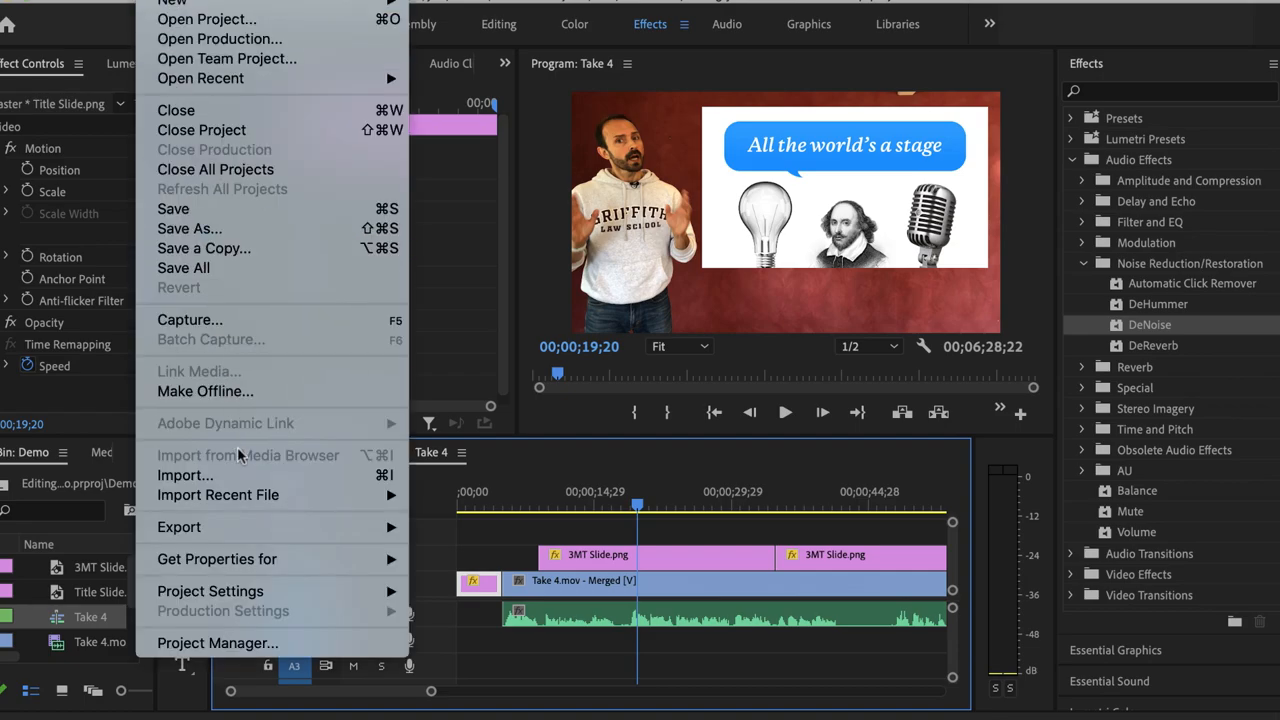
In Premiere Pro, export the Take 4 sequence as Take 4_1.mp4 in H.264 format with the Match Source - High bitrate preset
mouse_move(252, 530)
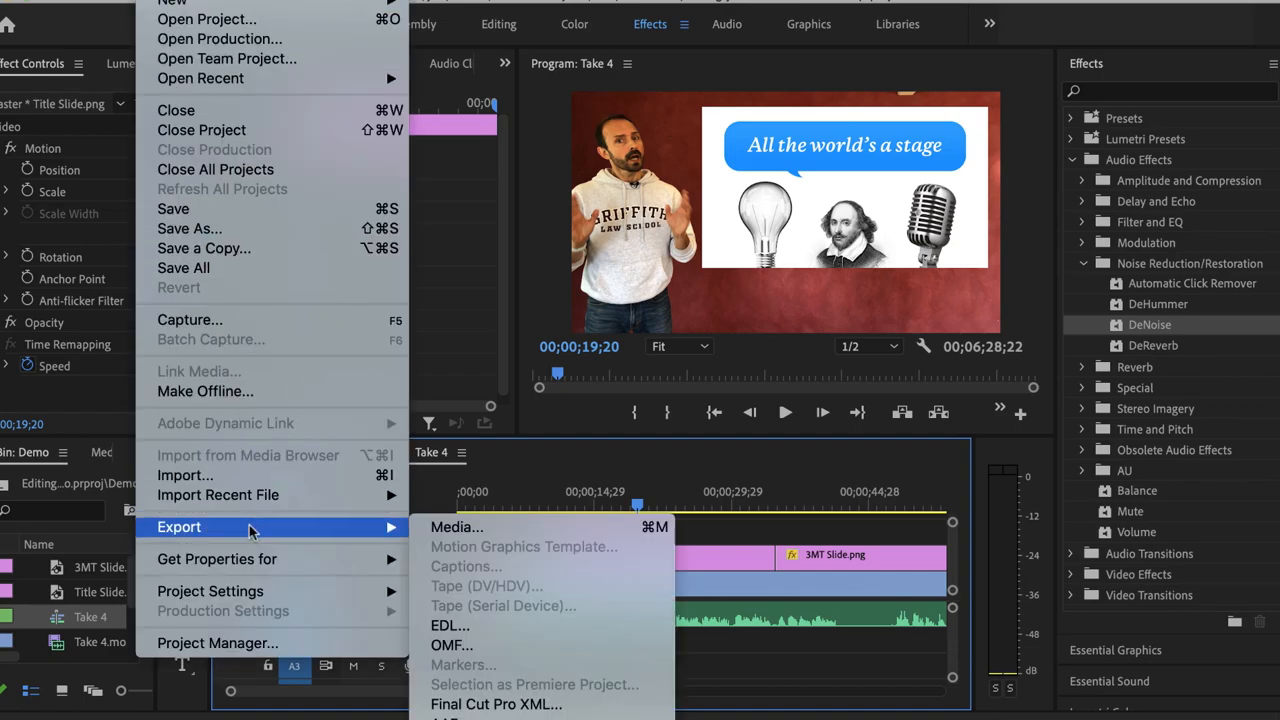
left_click(531, 529)
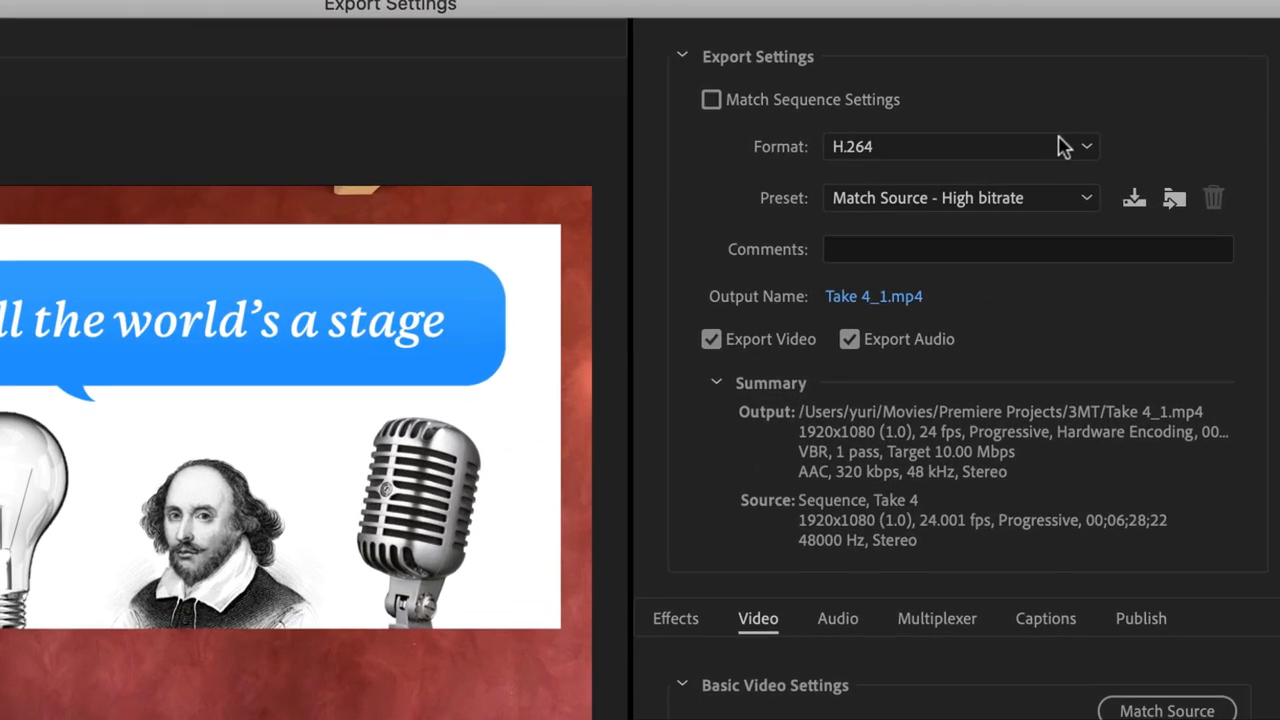
left_click(1143, 103)
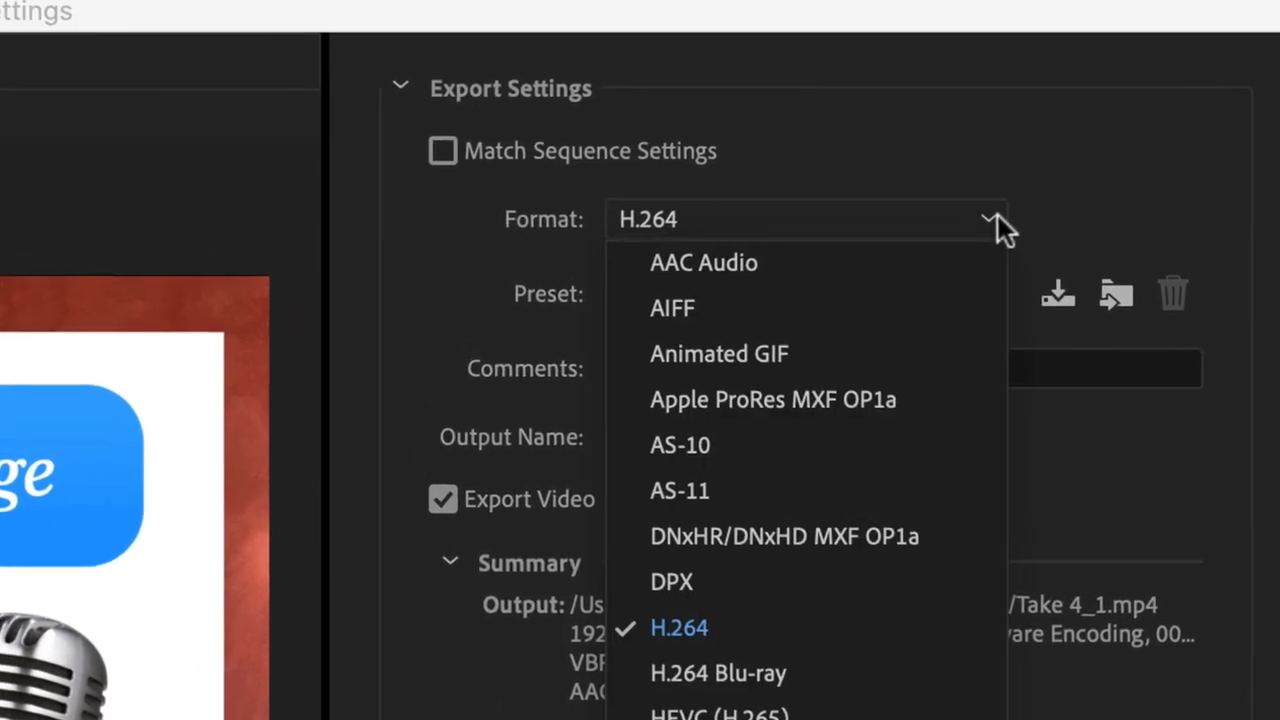
left_click(739, 624)
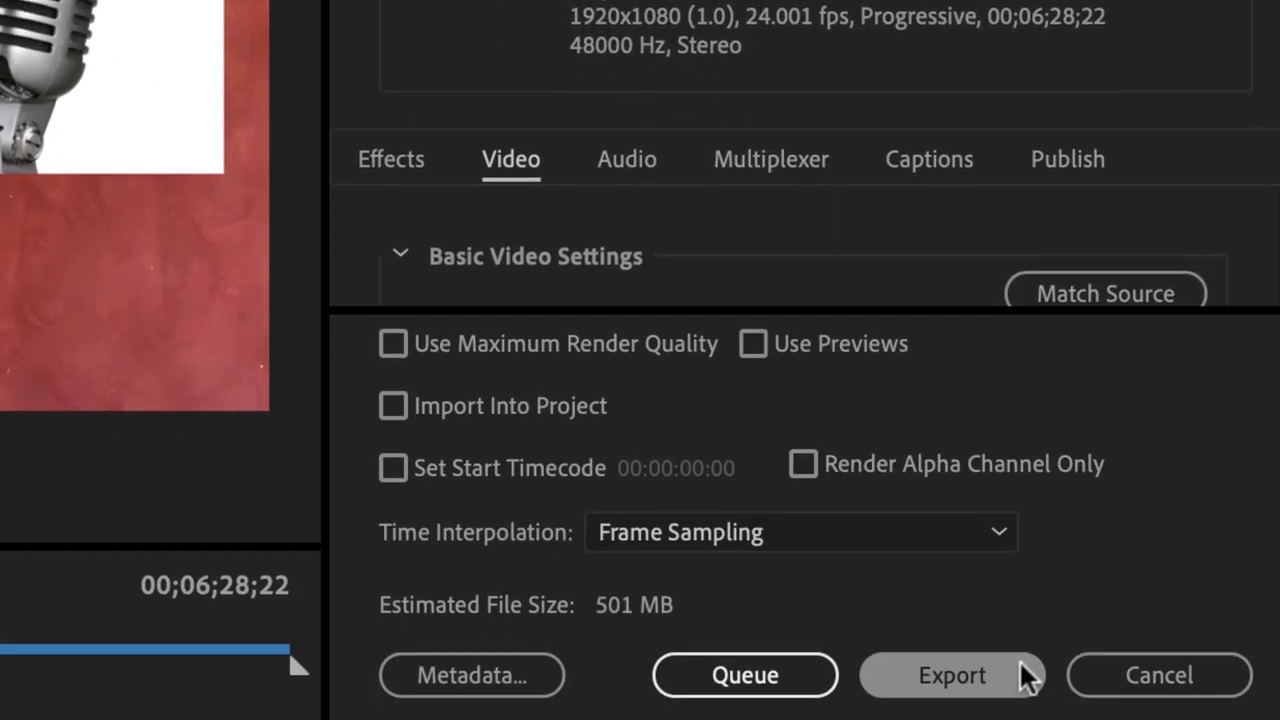
left_click(1025, 677)
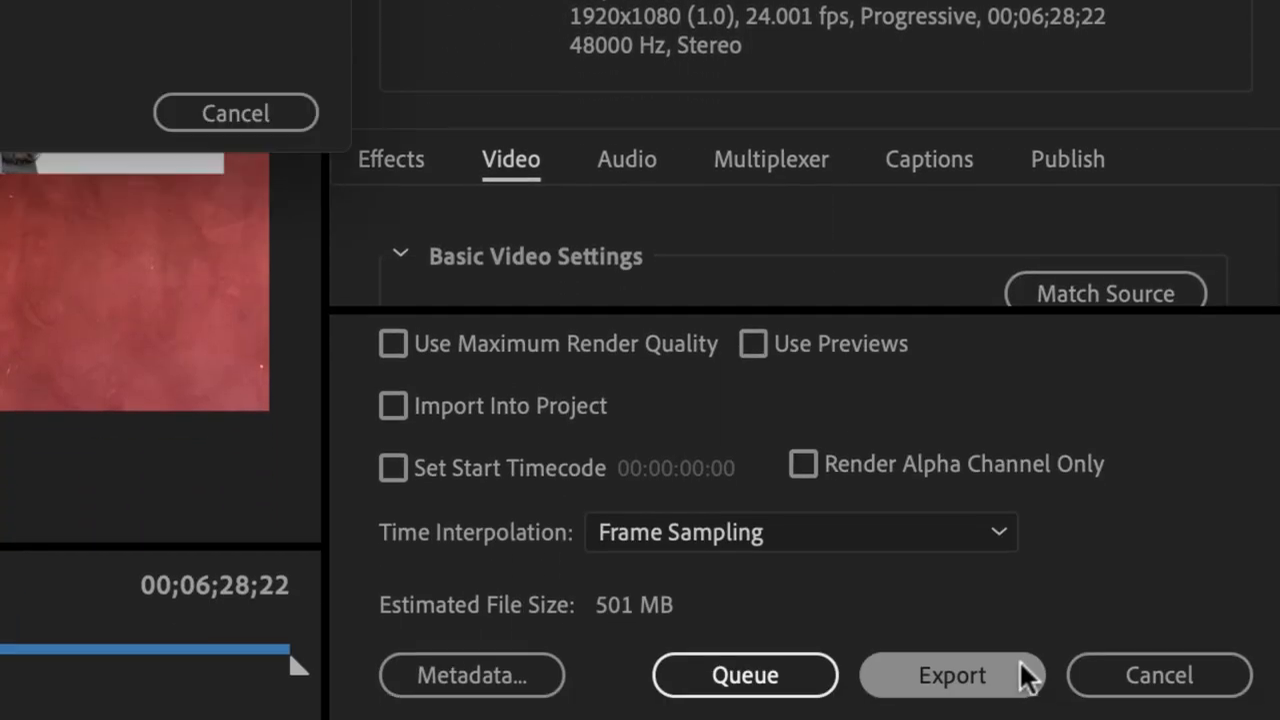